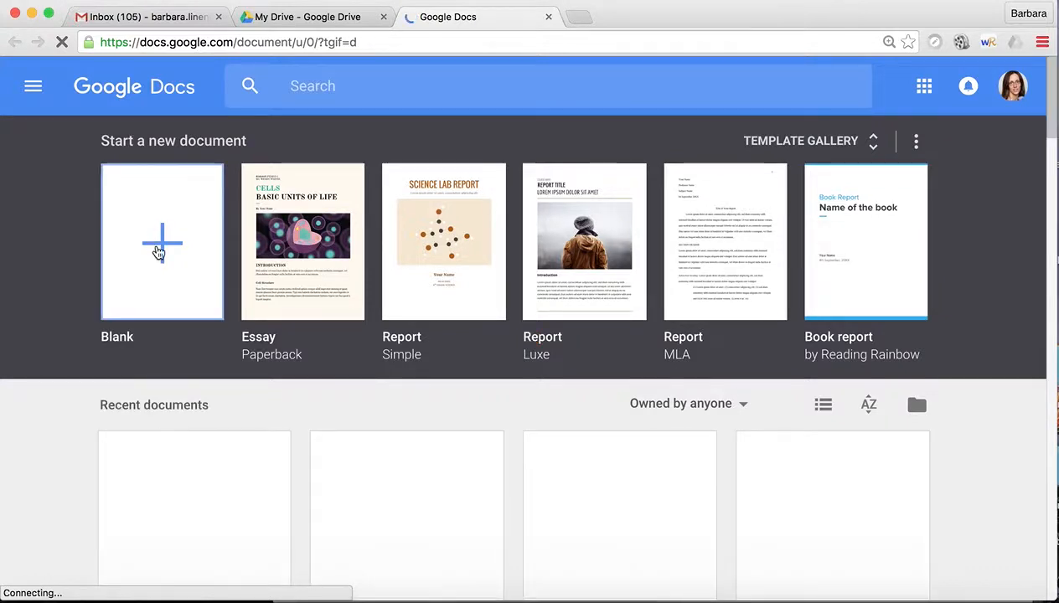
Step: Create a new blank Google Docs document from the Blank template
click(158, 252)
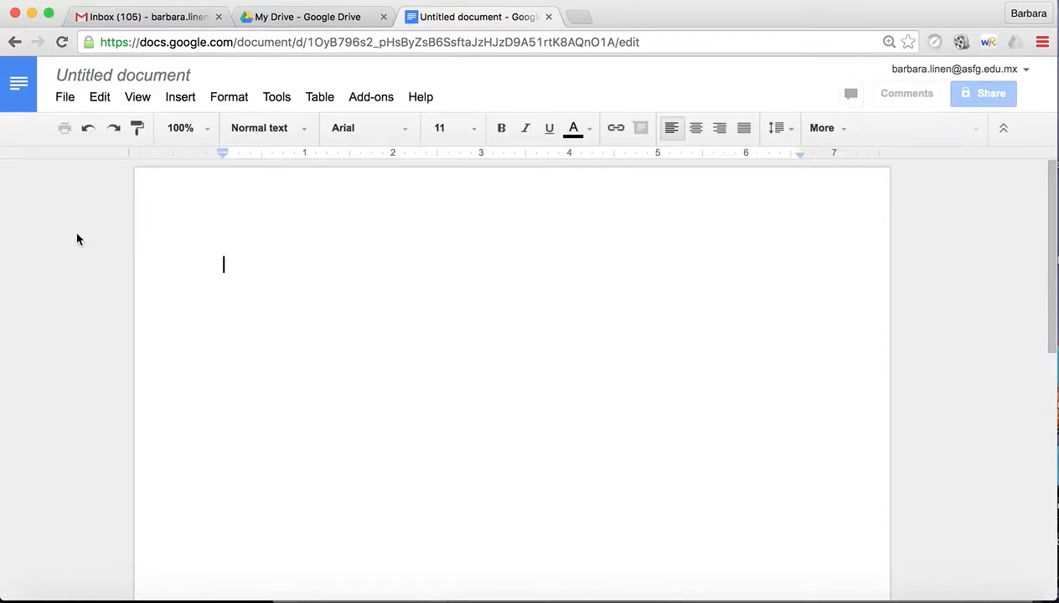
Step: Rename the untitled document to a title about the teacher being strict about MLA
click(65, 97)
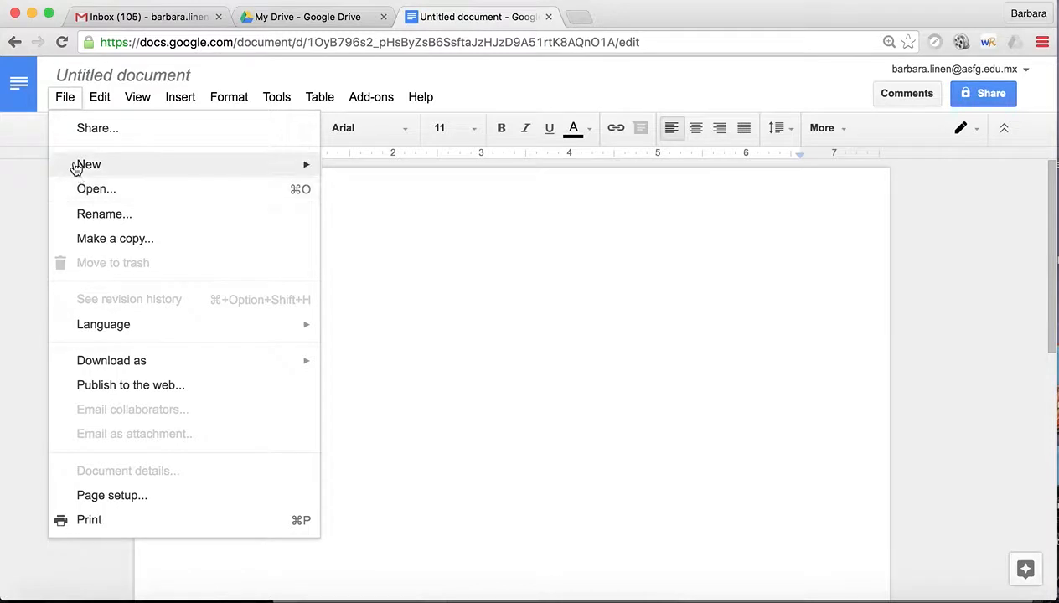
mouse_move(79, 166)
click(512, 391)
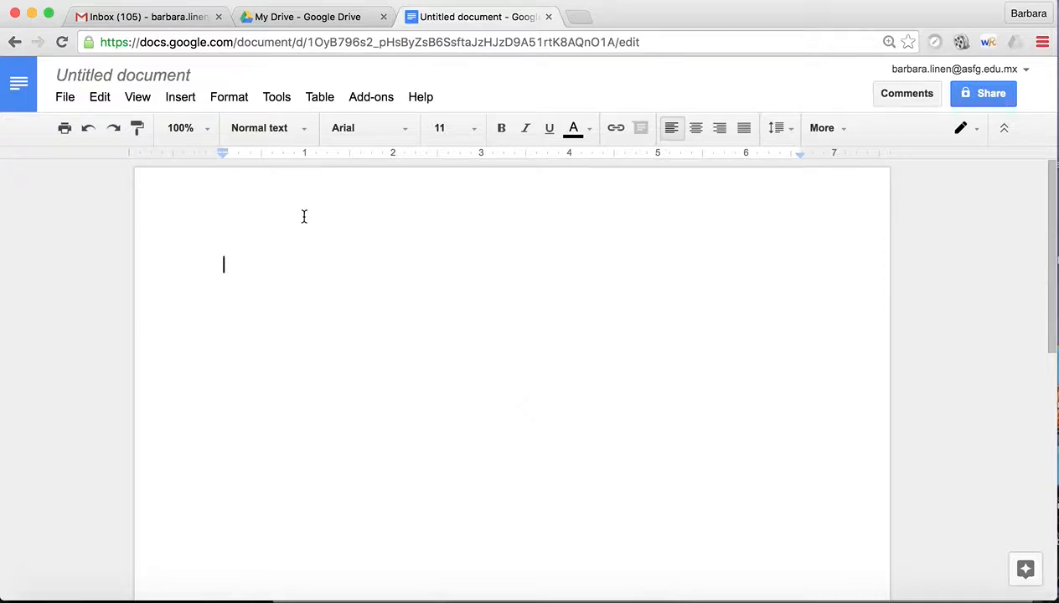
click(110, 76)
text(M)
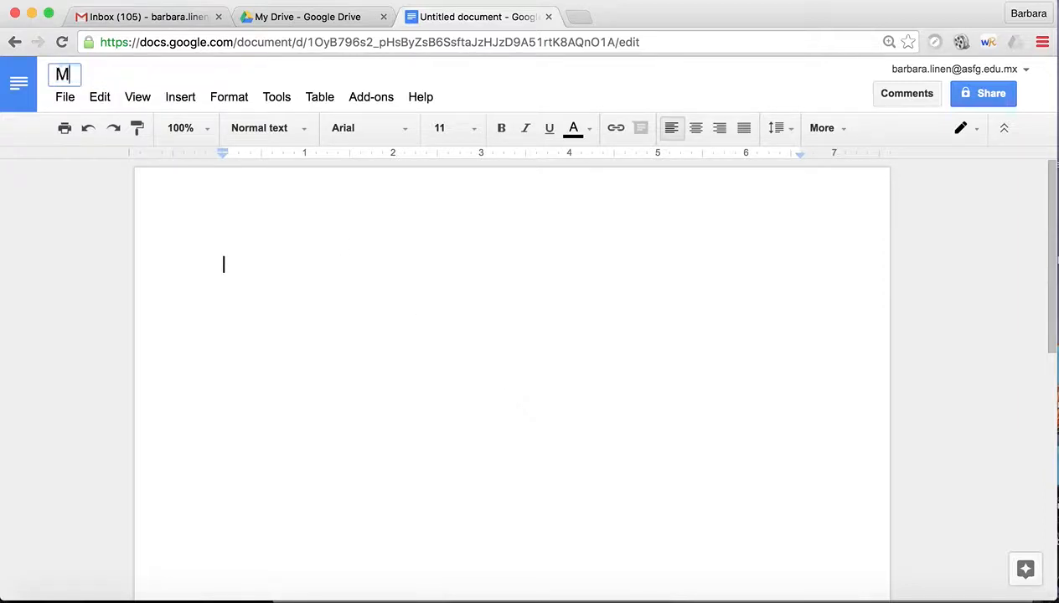
text(rs. Linen is so up)
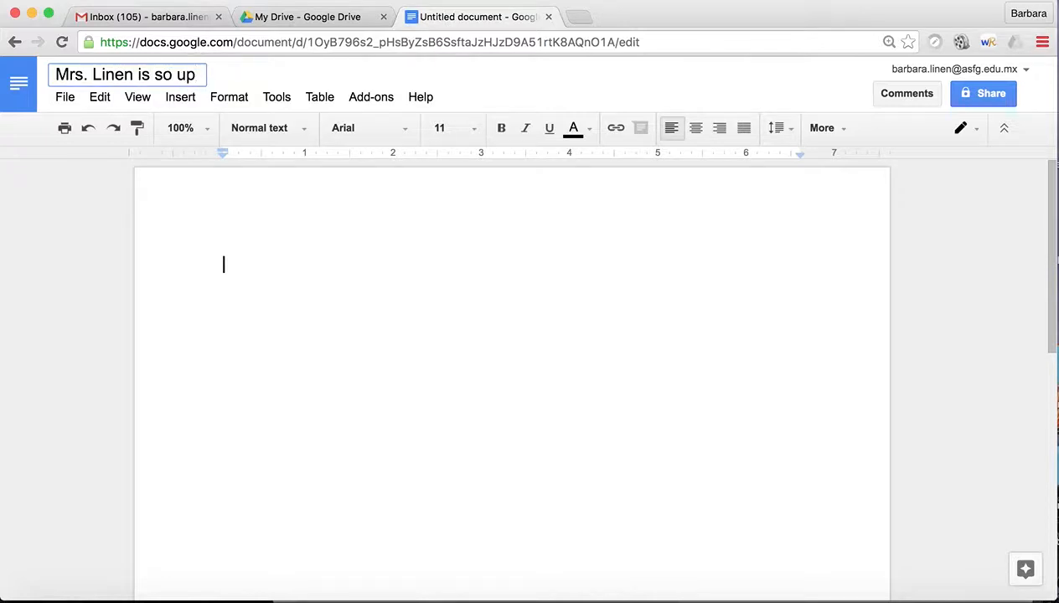
text(tight a)
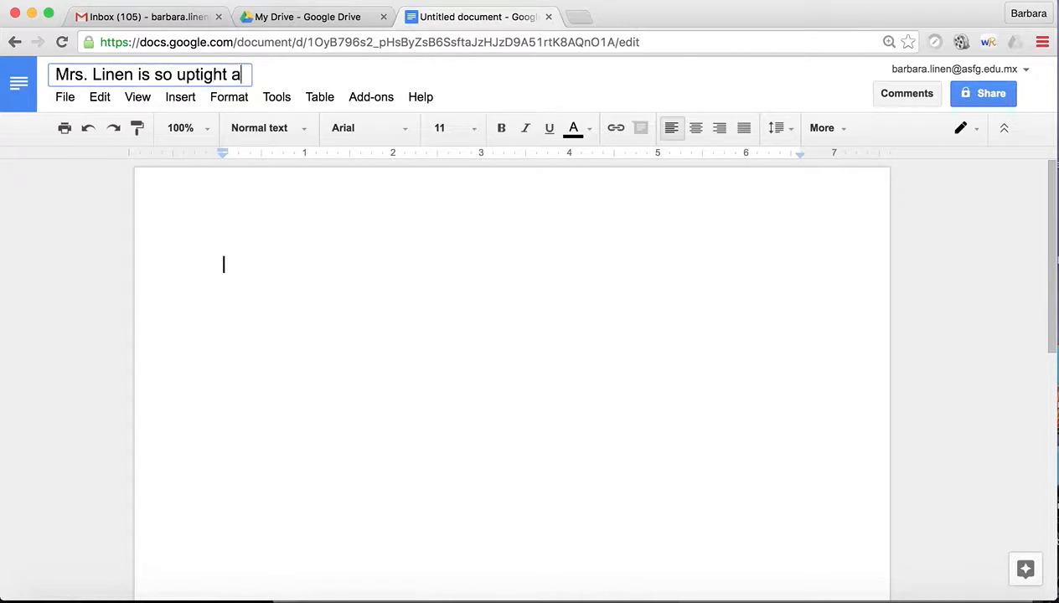
text(bout MLA)
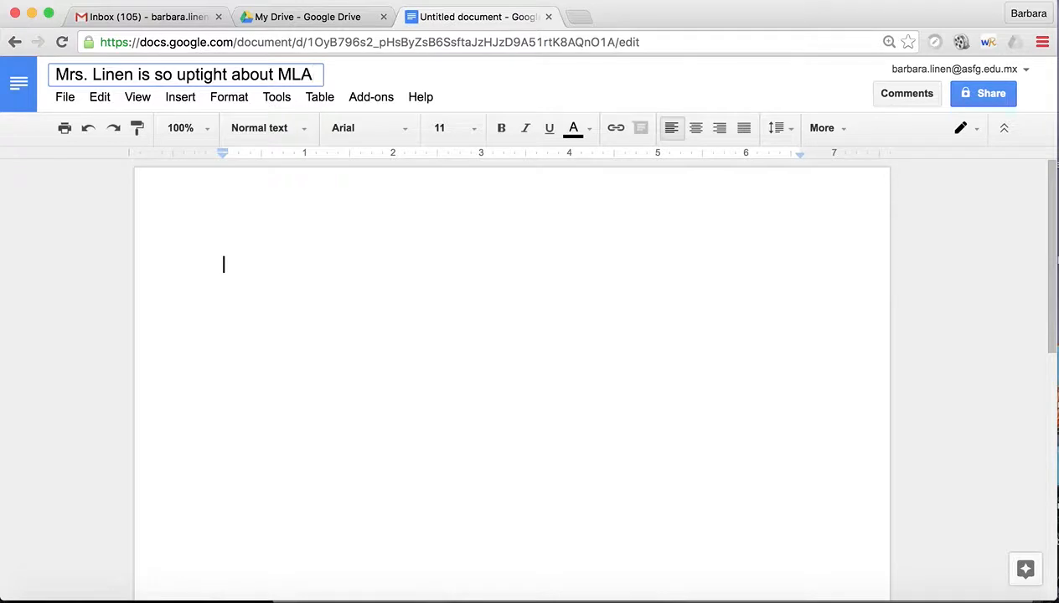
click(246, 269)
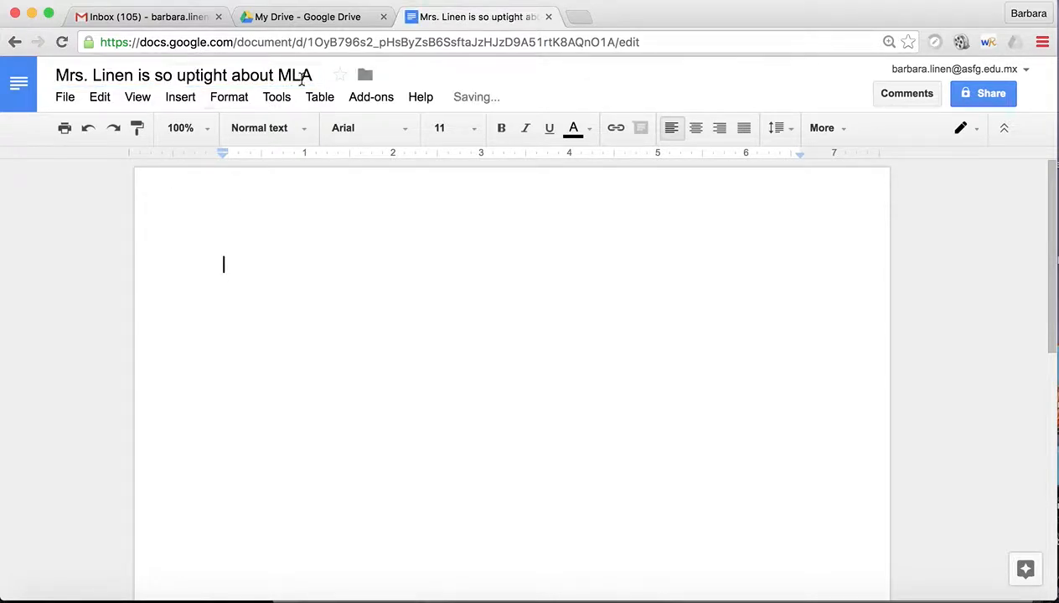
click(367, 77)
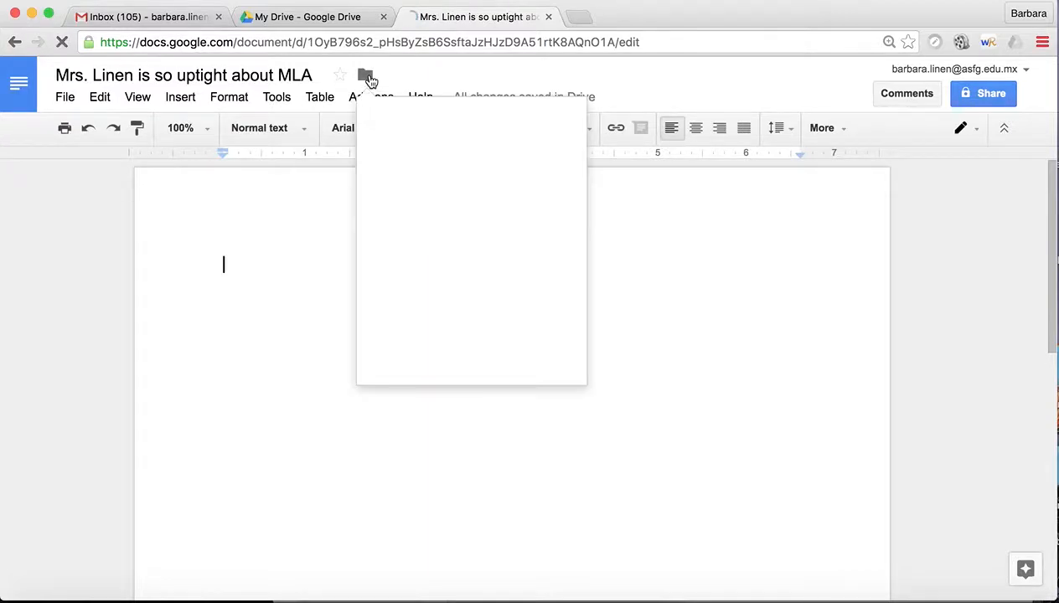
click(417, 357)
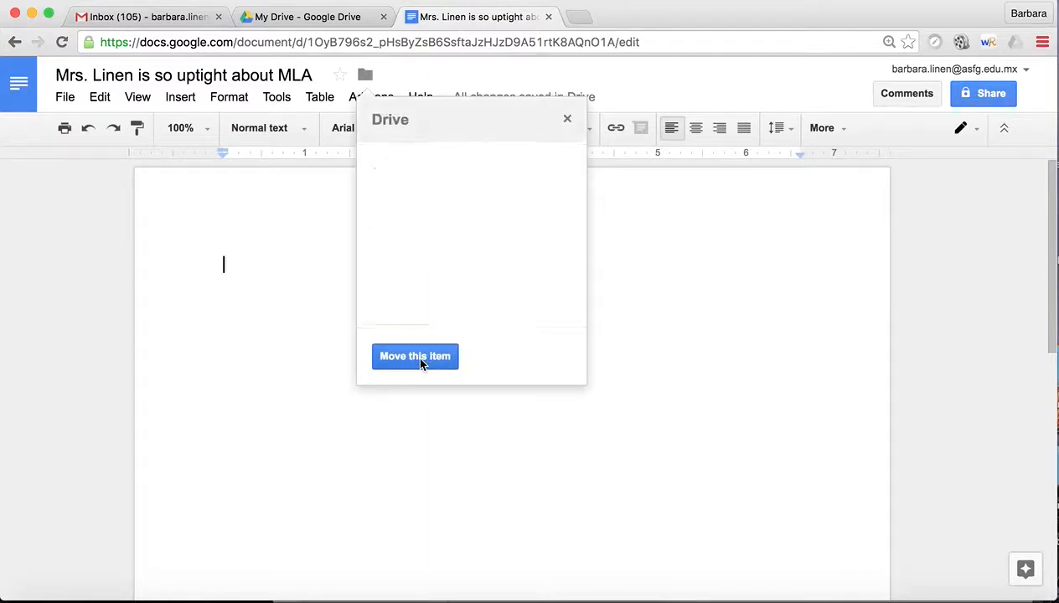
click(573, 166)
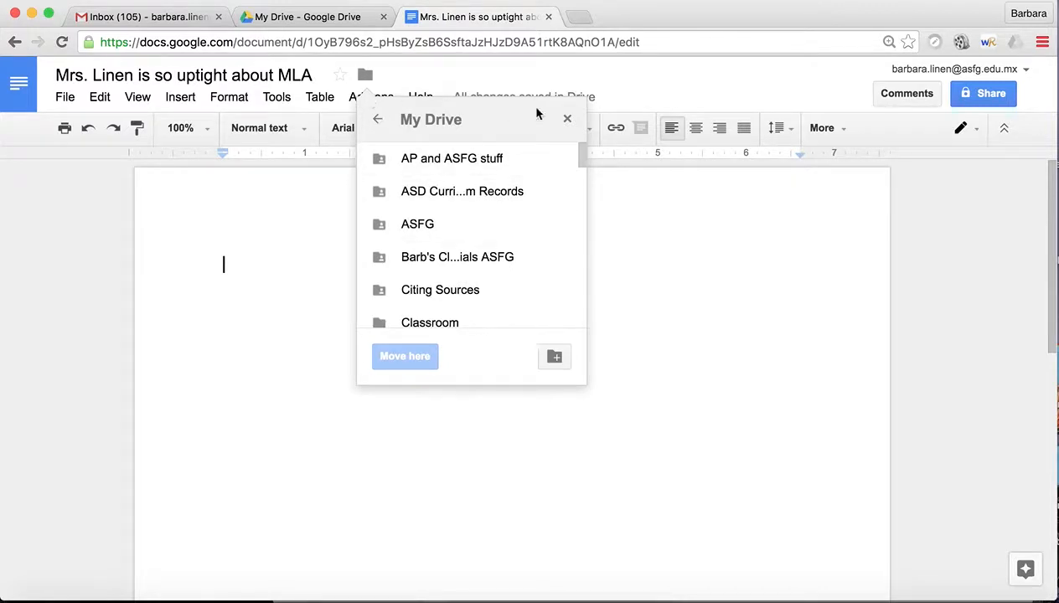
click(569, 120)
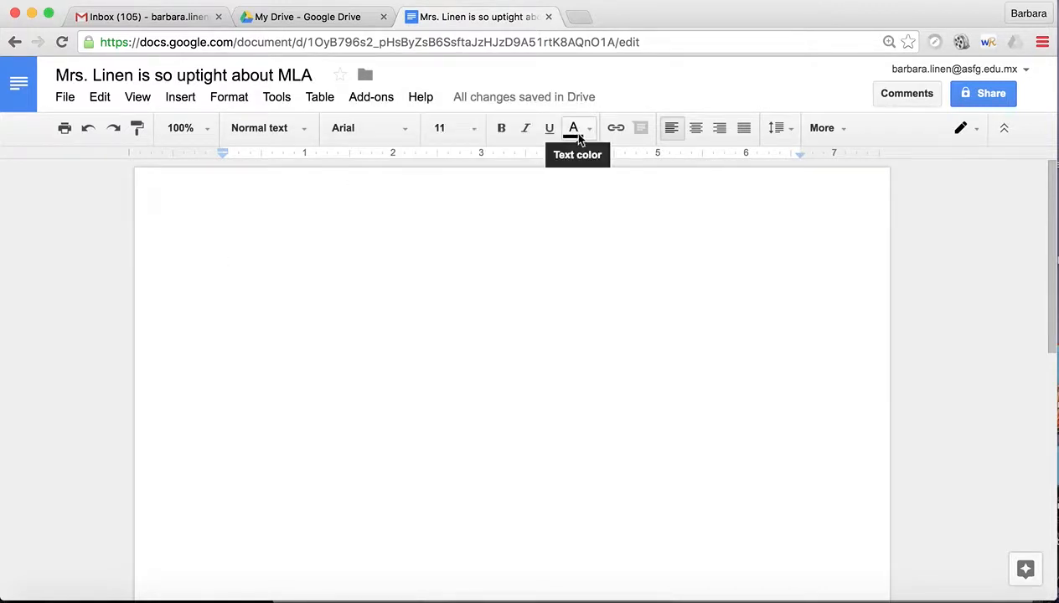
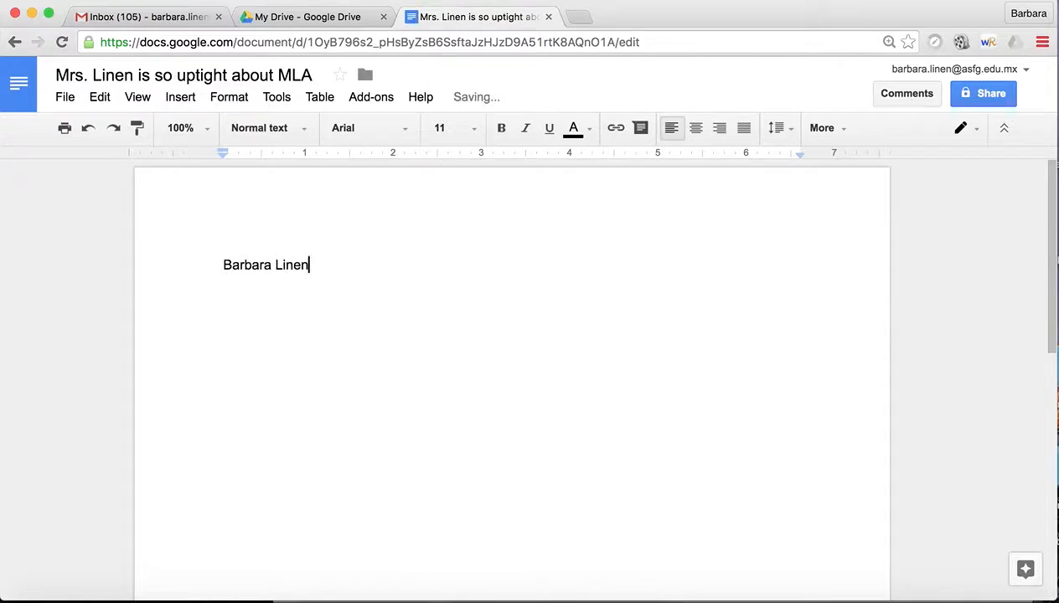
Step: Type the student's name and the teacher's name on separate lines at the top
key(Return)
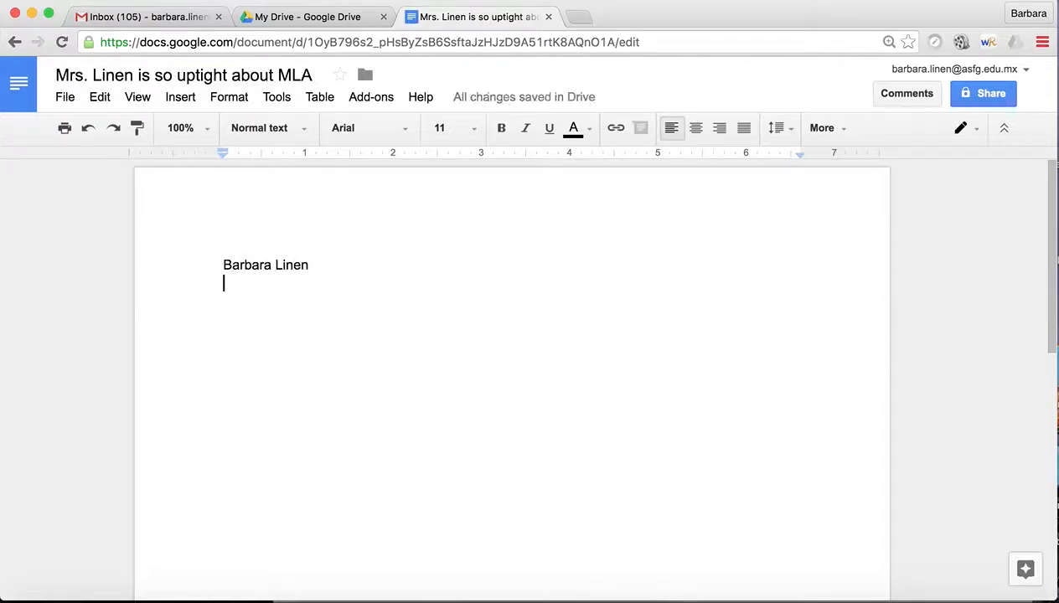
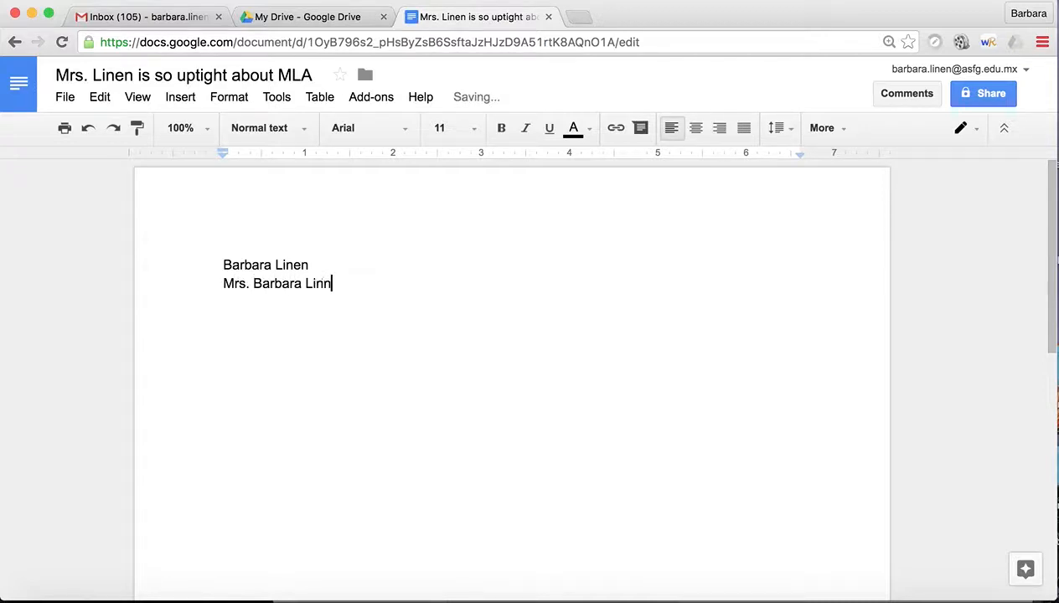
key(Return)
Step: Add 'Early World History', '18 May 2017' and the title 'This is How to Do MLA' below
text(Early World History)
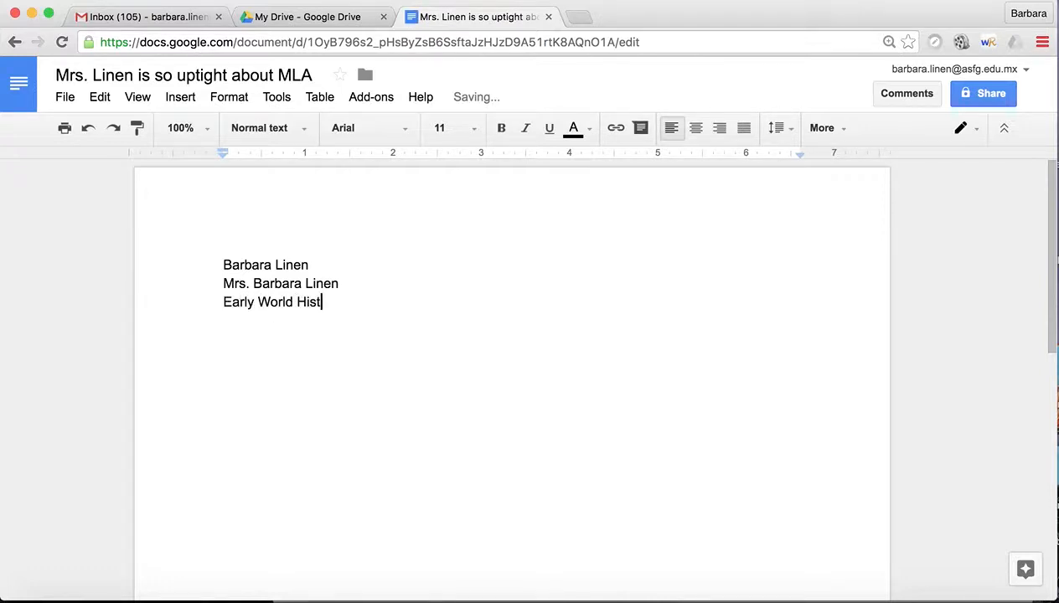
key(Return)
text(18 May 2017)
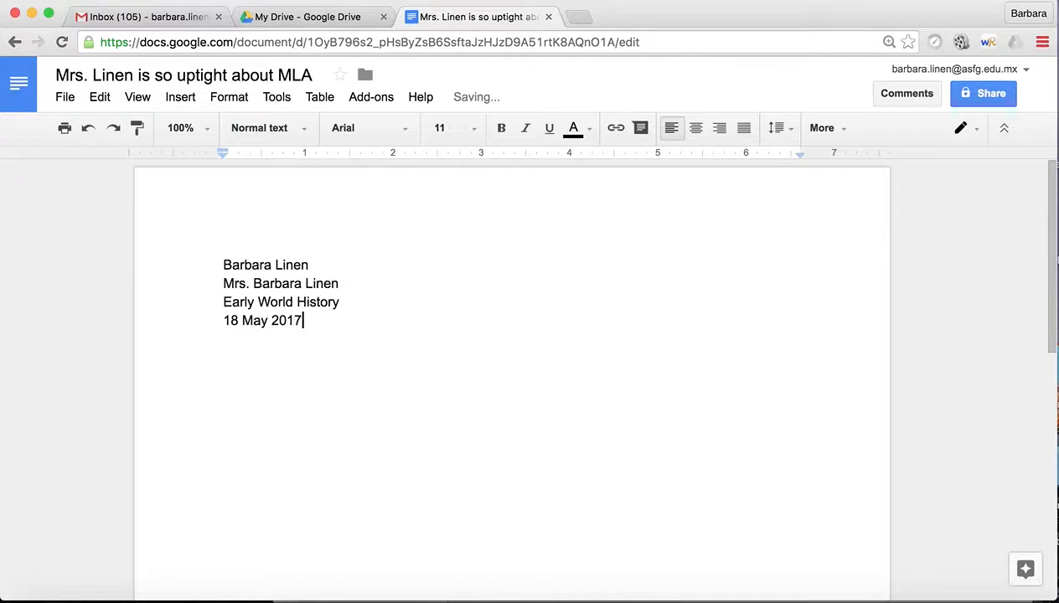
key(Return)
text(This is How to Do MLA)
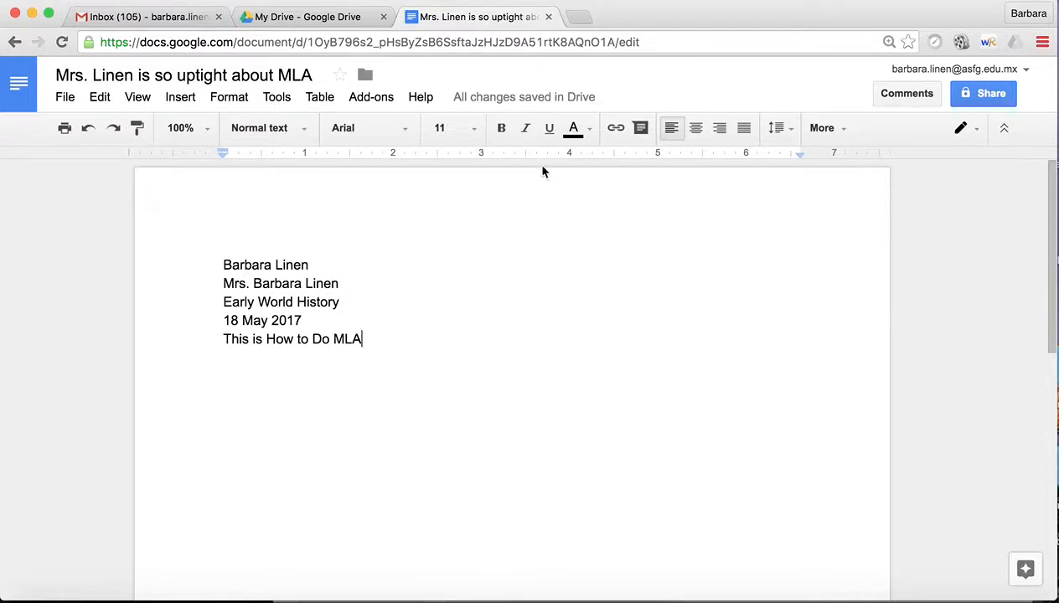
Step: Center the title line and start a new left-aligned line beneath it
click(696, 129)
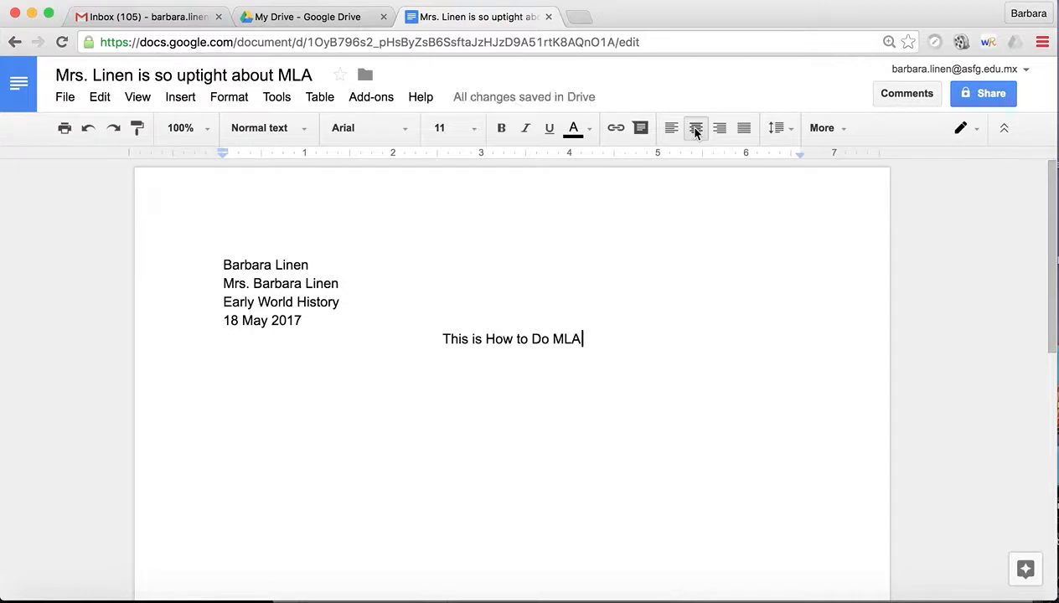
key(Return)
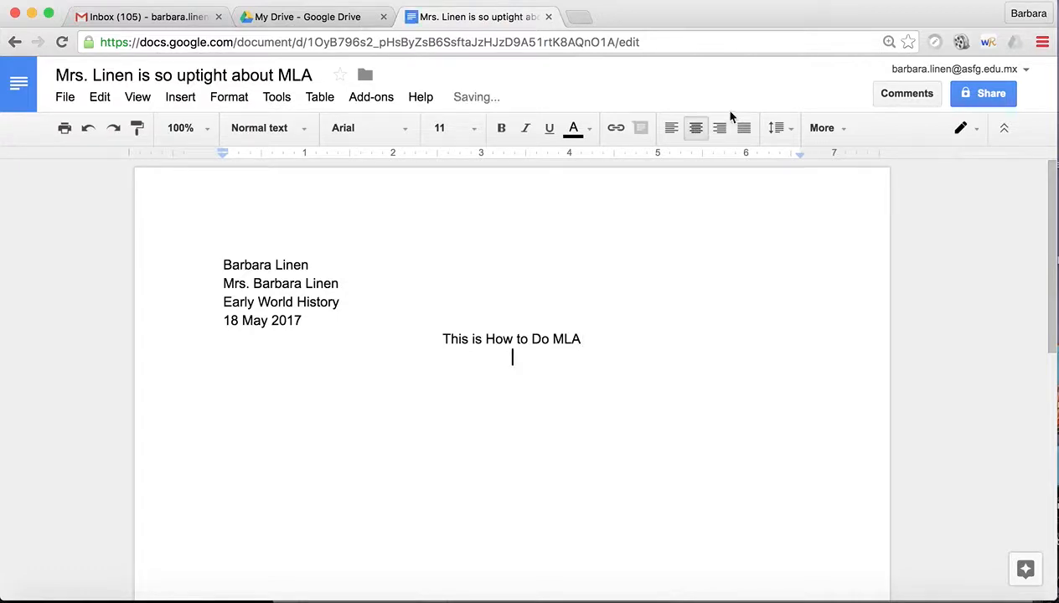
click(672, 132)
Step: Type the indented first body line 'Thesis statement. Paste unformatted.'
key(Tab)
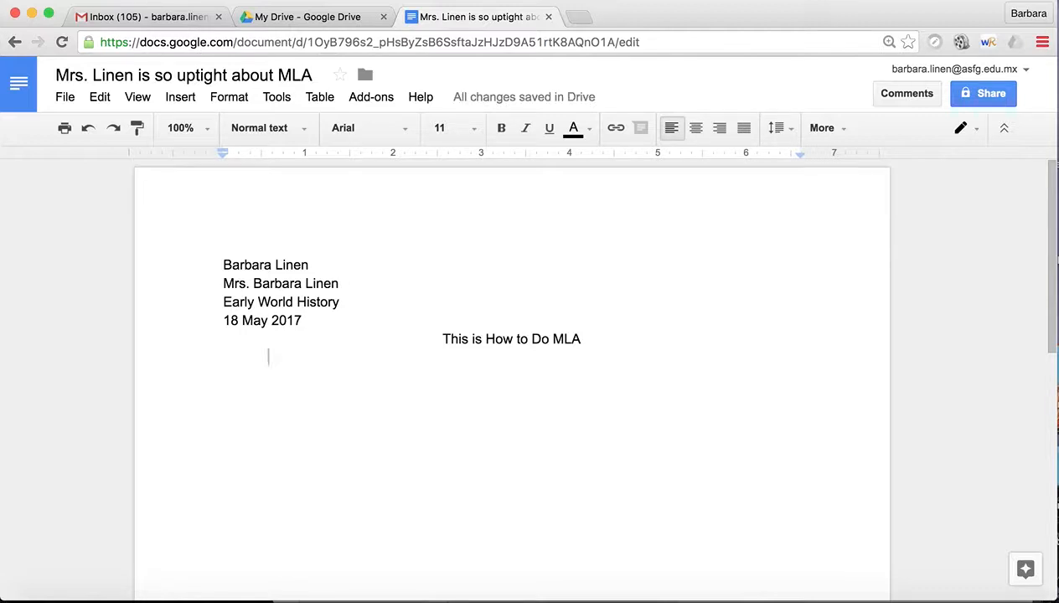
text(Thesis )
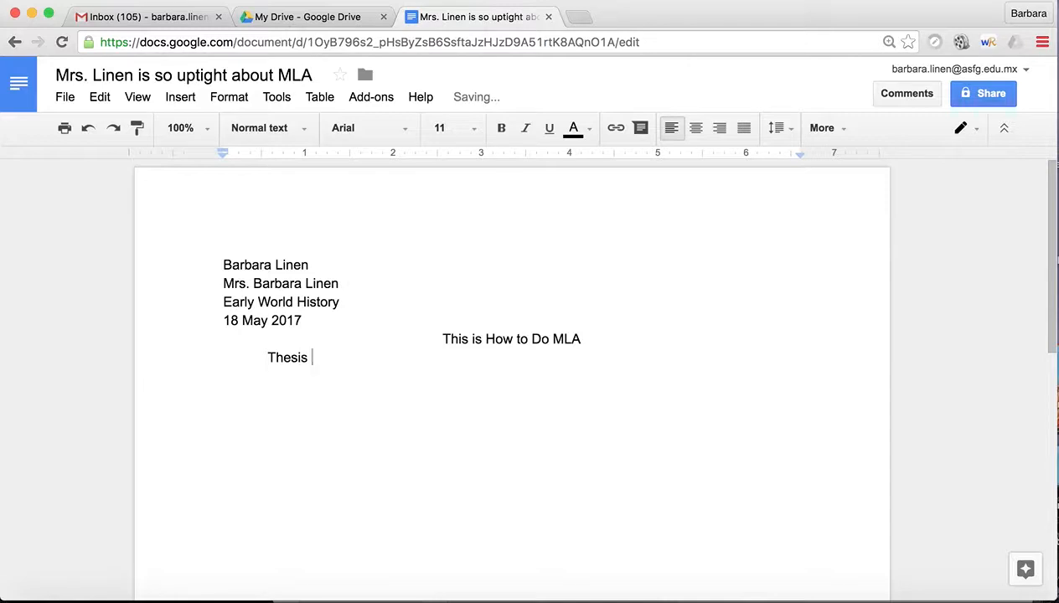
text(statement)
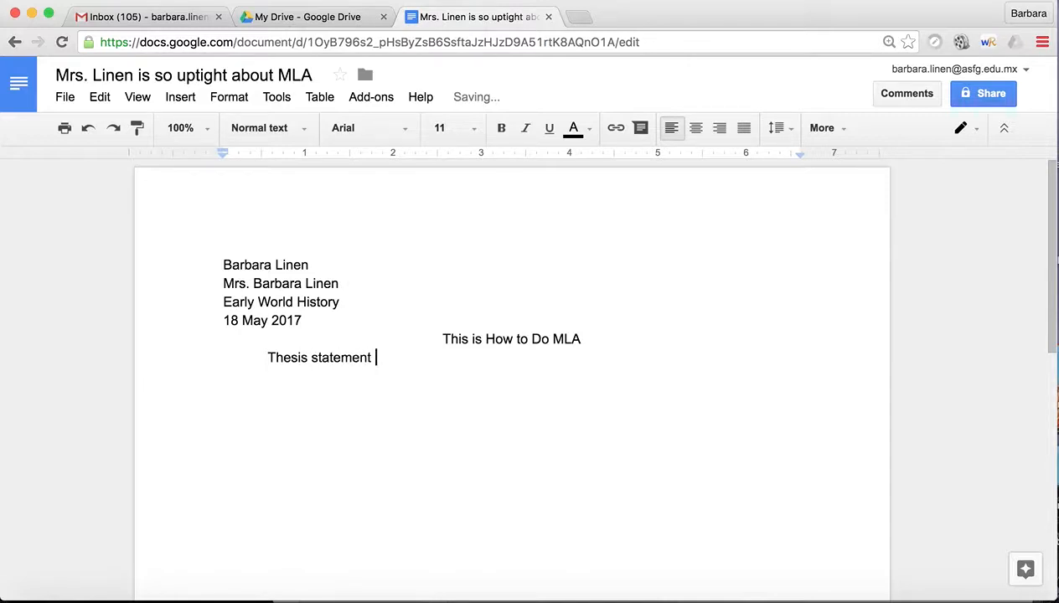
key(BackSpace)
text(.  Paste unforma)
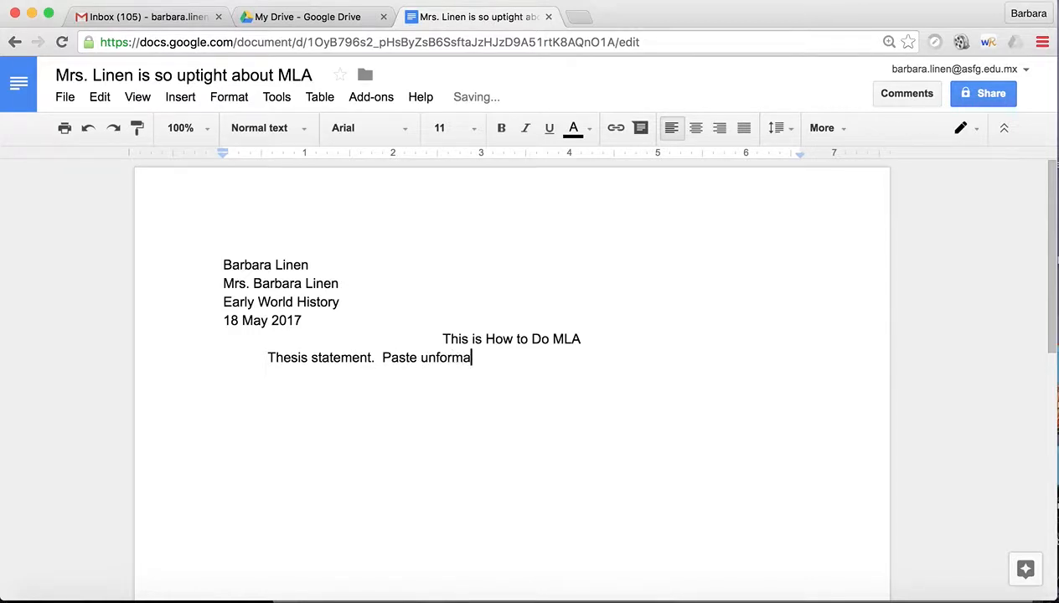
text(tted.)
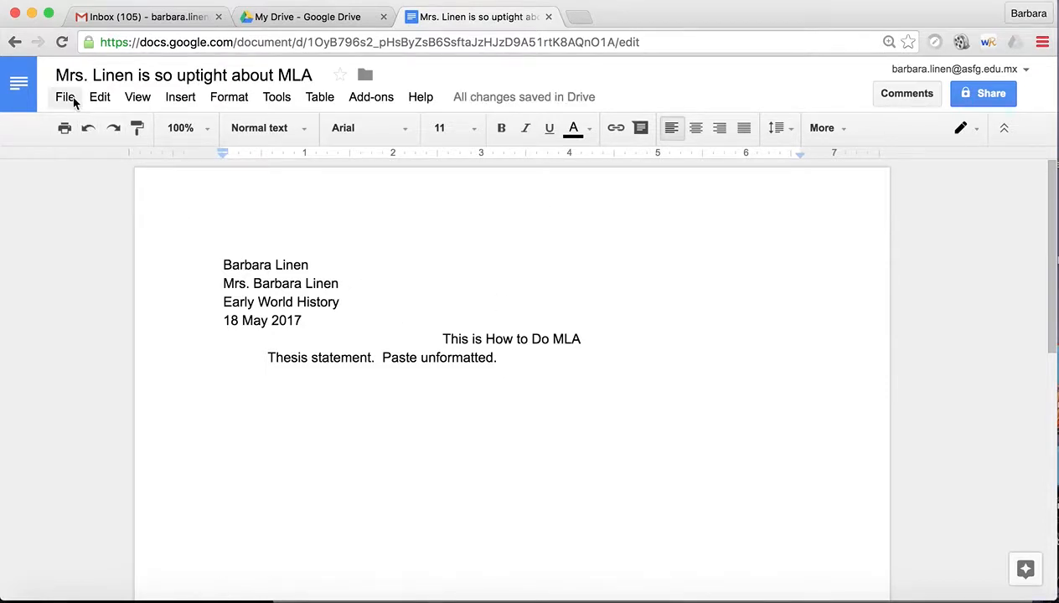
click(98, 99)
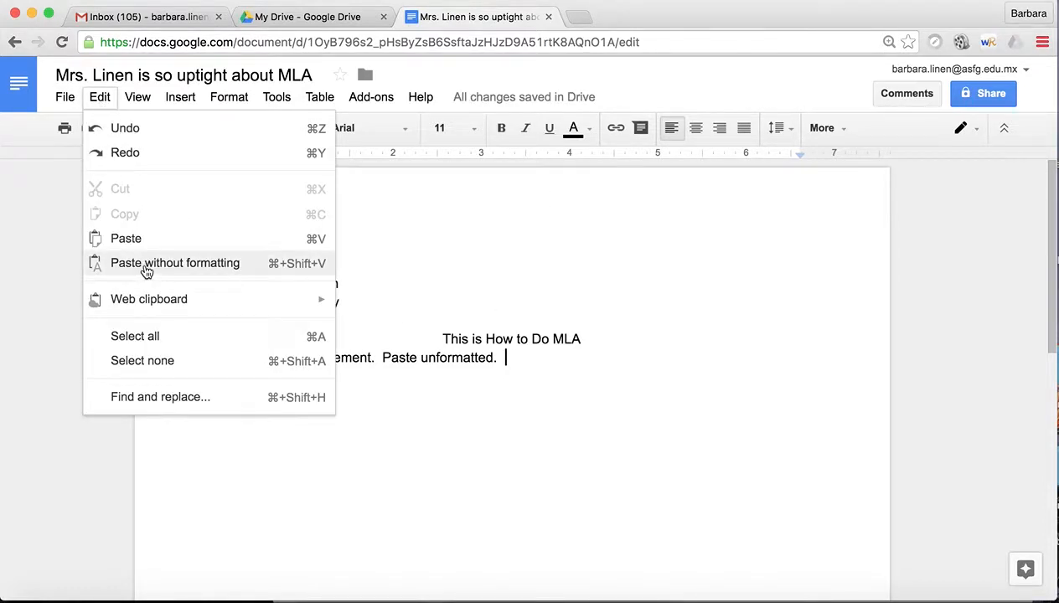
click(518, 356)
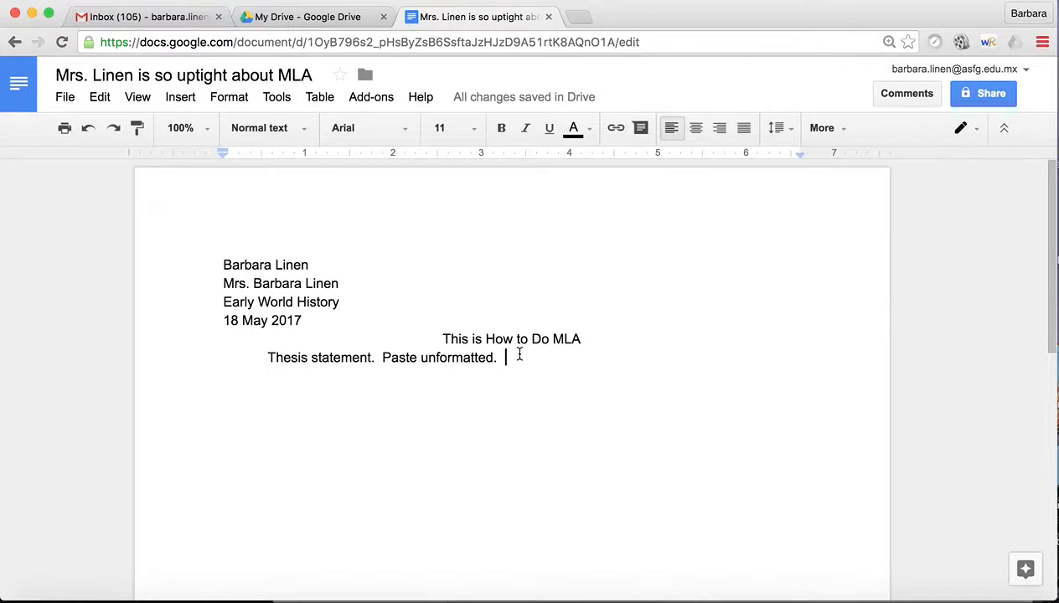
right_click(520, 357)
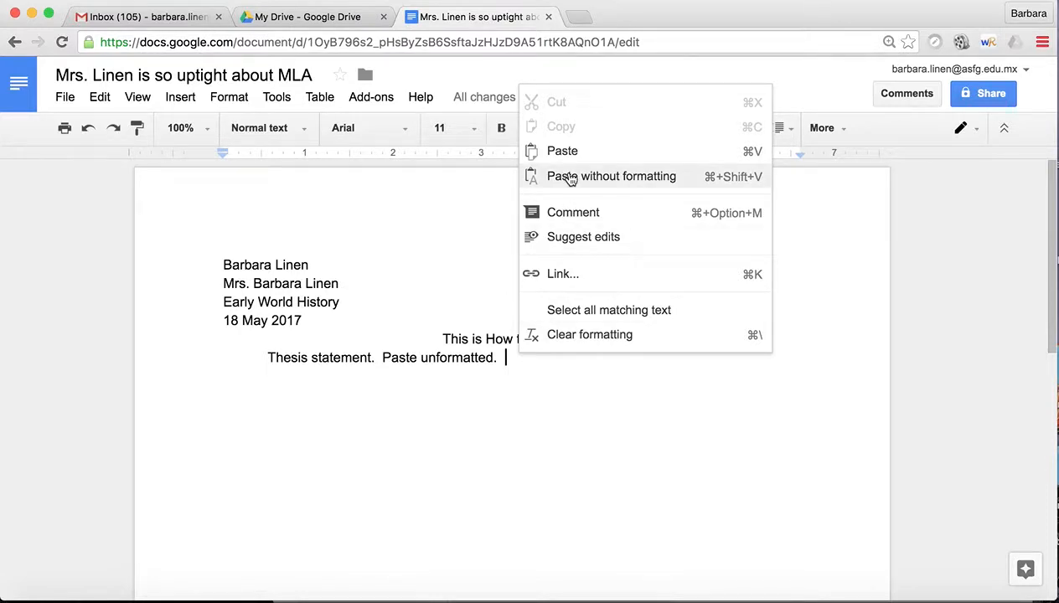
click(512, 361)
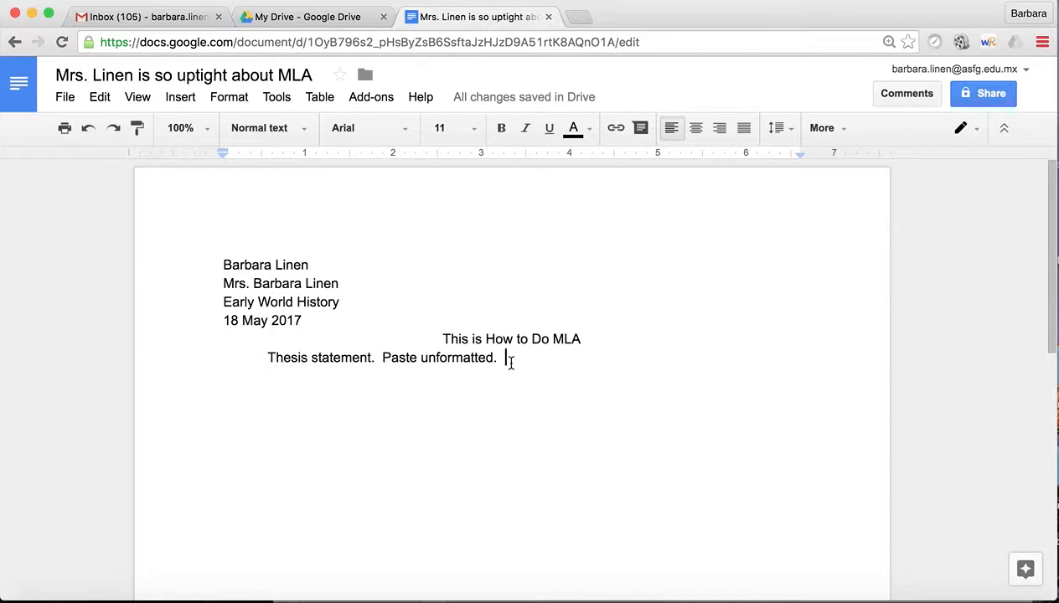
Step: Add blank lines below the thesis line, reverting an accidental first-line indent shift
key(Return)
key(Return)
key(Return)
drag(503, 357, 507, 413)
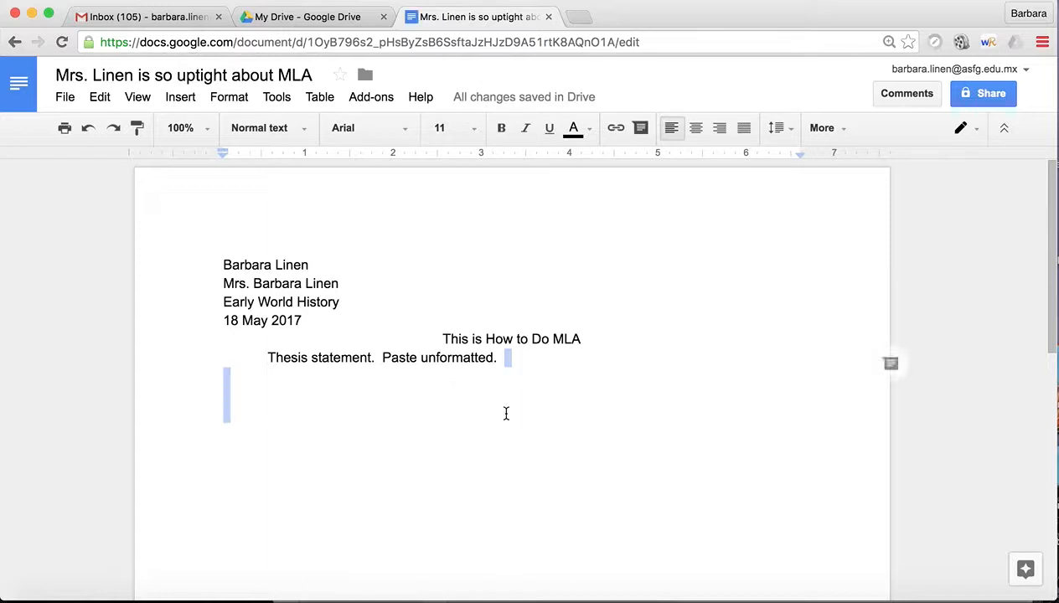
drag(224, 153, 265, 152)
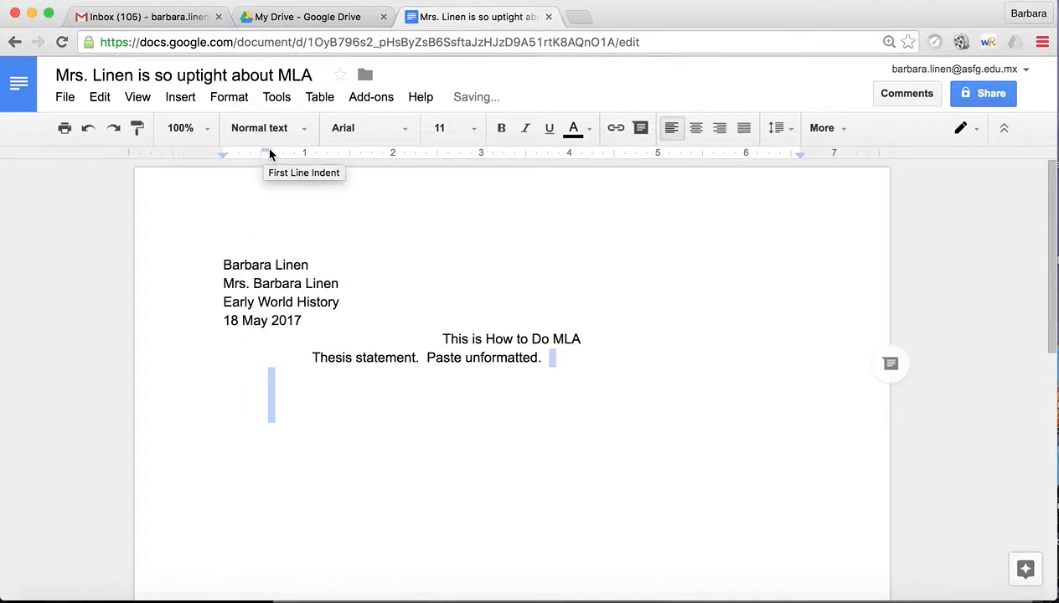
click(300, 358)
key(BackSpace)
Step: Add one more blank line, then insert a header at the top of the page
click(283, 398)
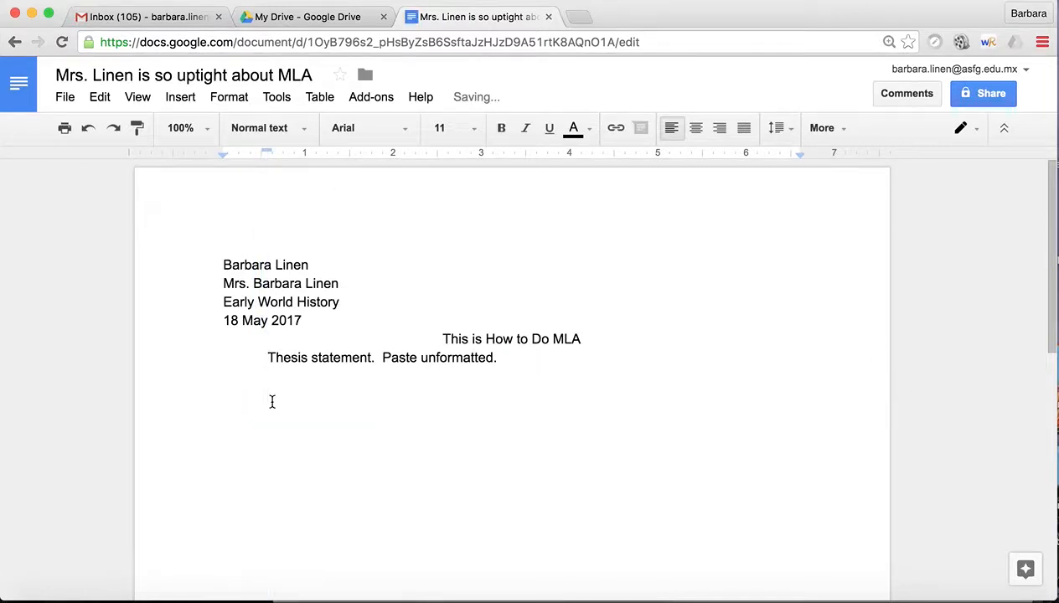
key(Return)
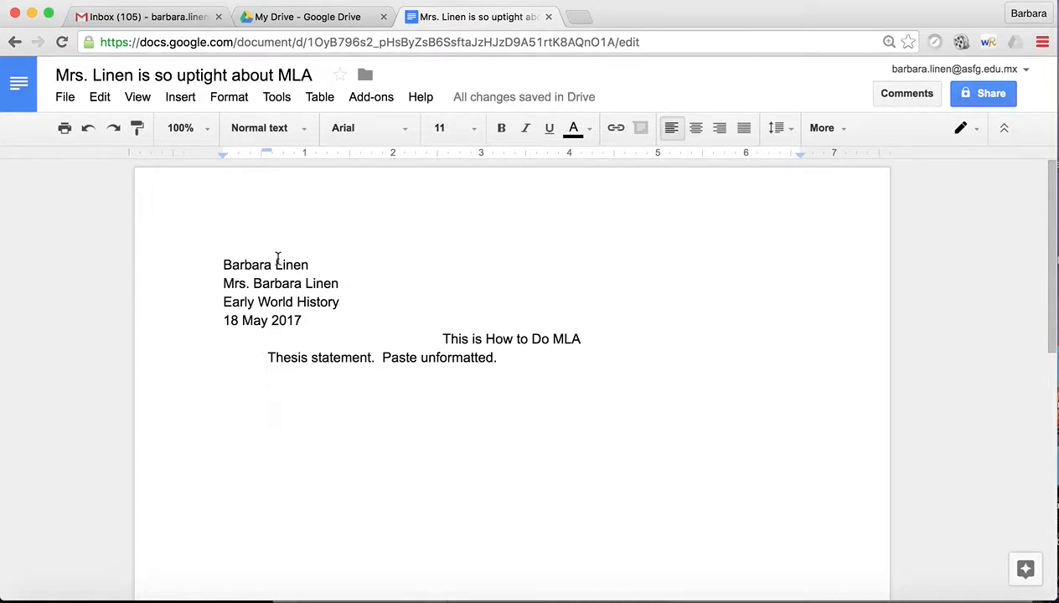
click(178, 98)
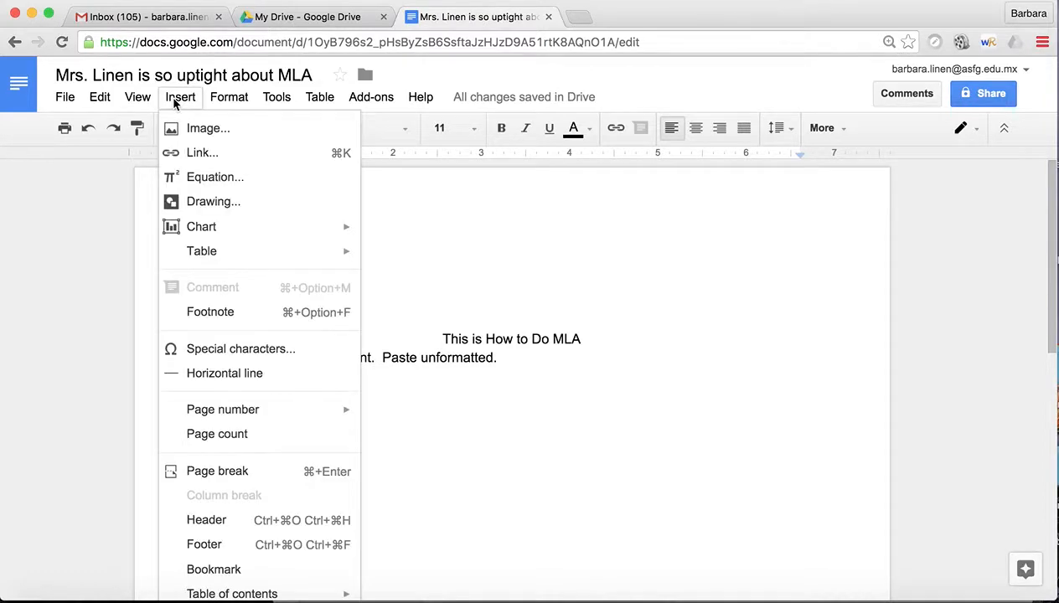
click(207, 521)
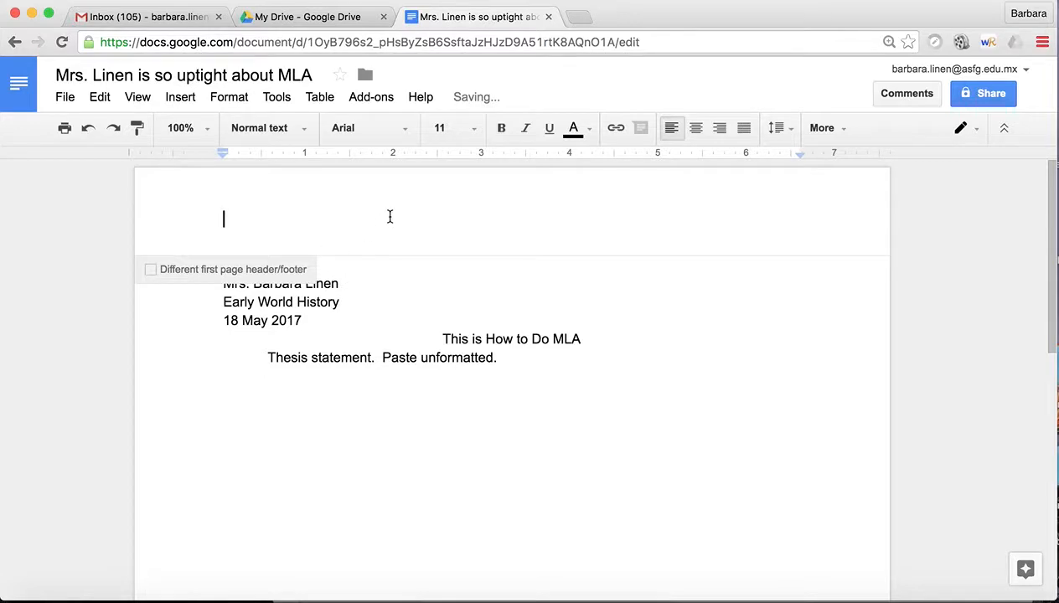
Step: Insert a right-aligned automatic page number in the header, preceded by the author's surname
click(179, 97)
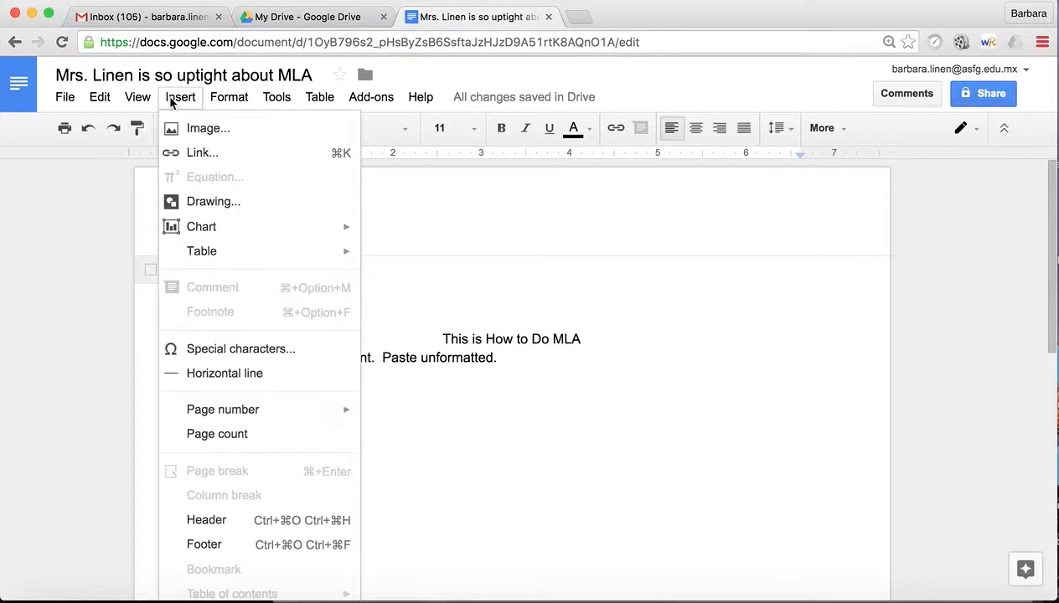
mouse_move(216, 416)
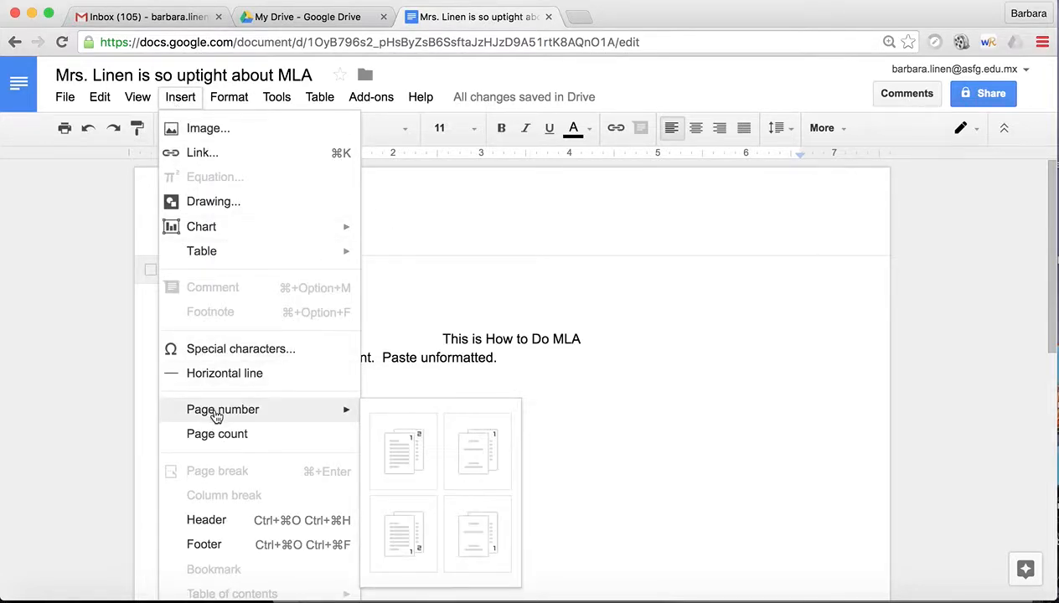
click(408, 448)
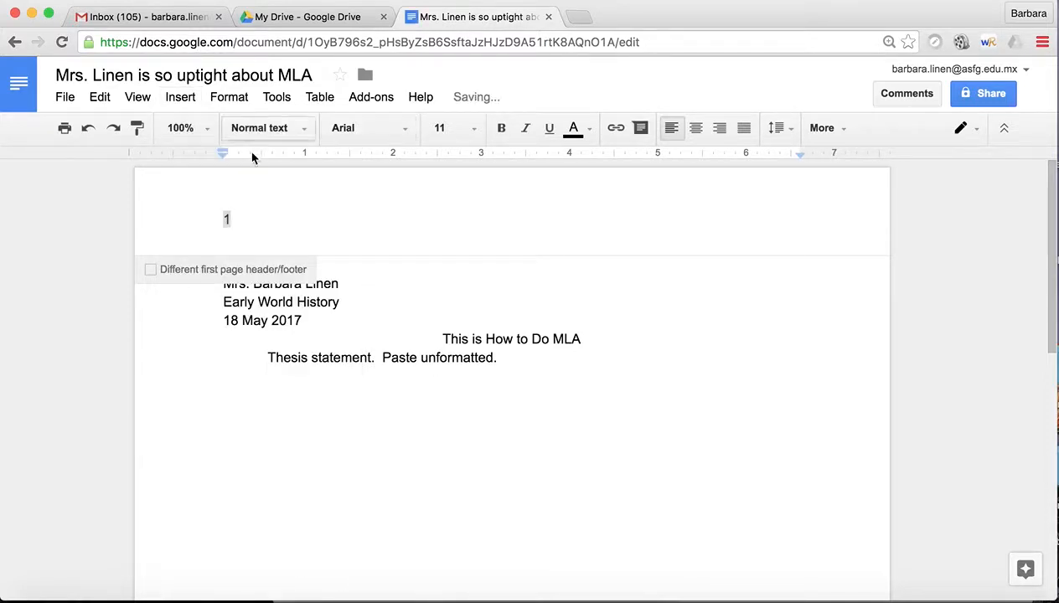
click(720, 130)
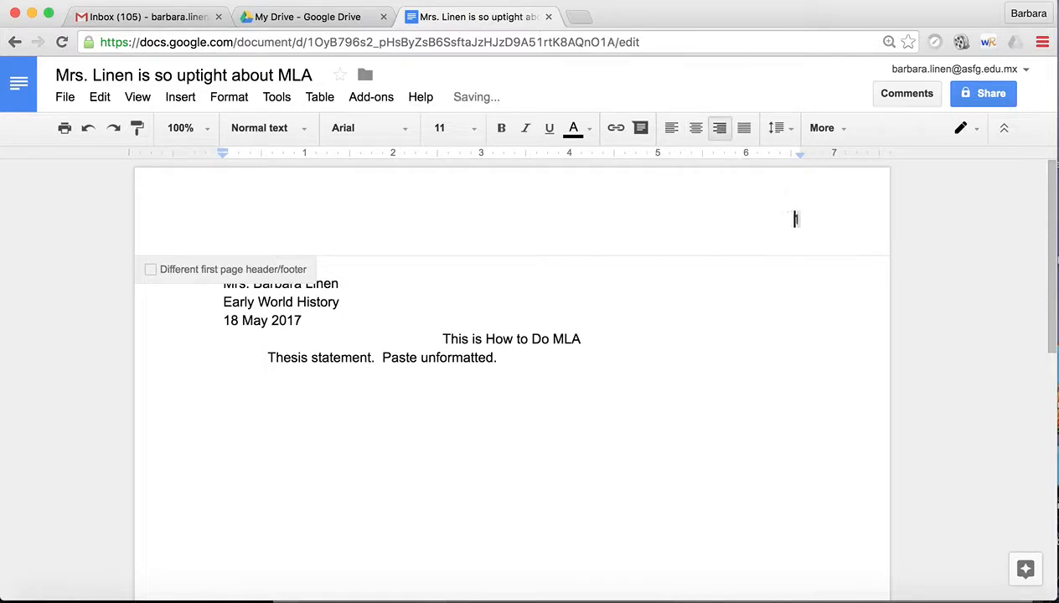
text(Linen)
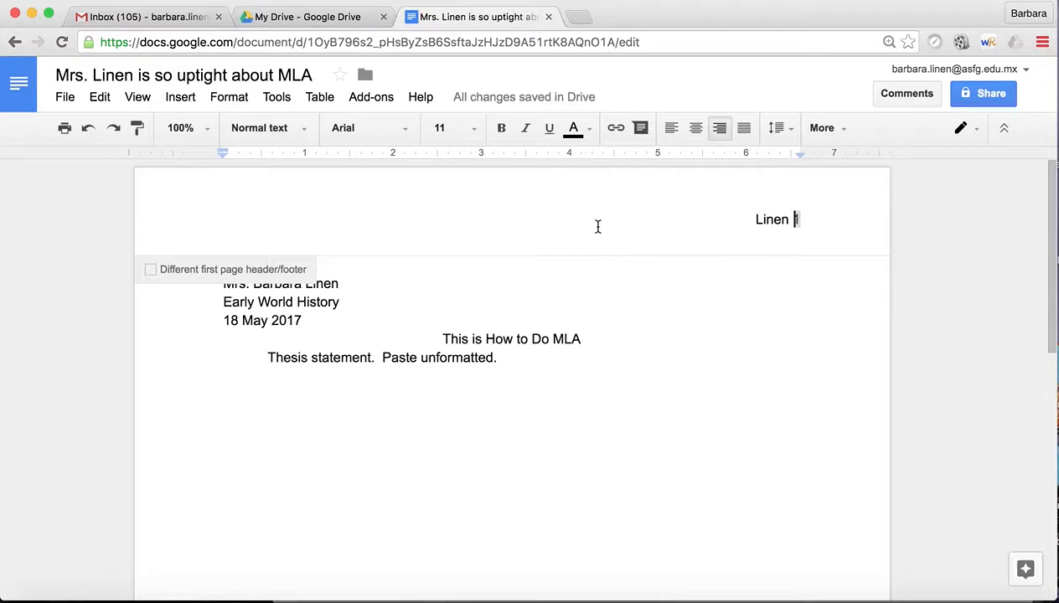
Step: Format the header surname and page number in Times New Roman, size 12
click(731, 231)
drag(731, 231, 852, 225)
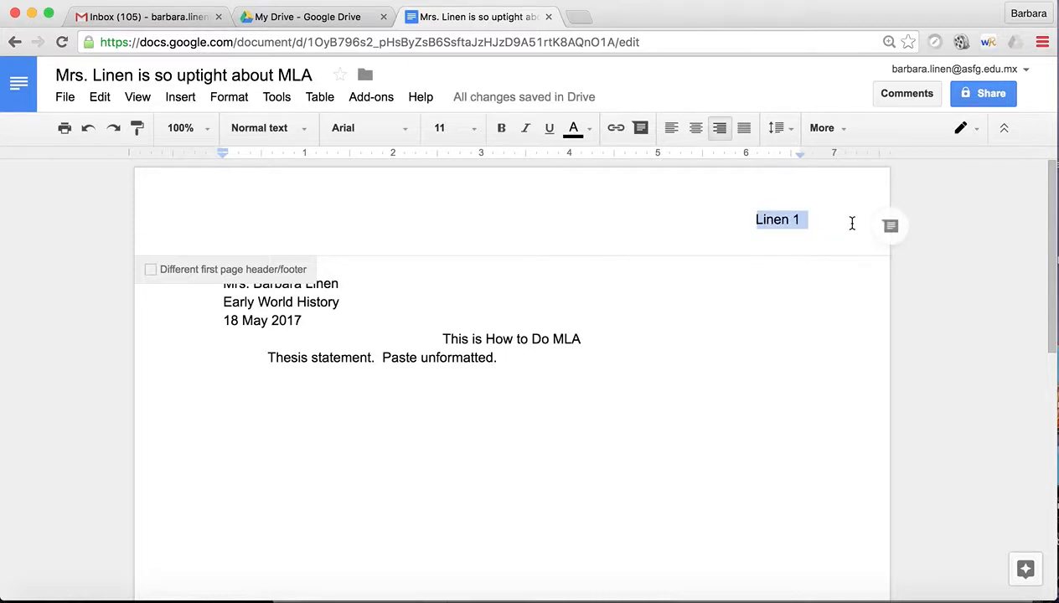
click(373, 126)
click(364, 162)
click(440, 127)
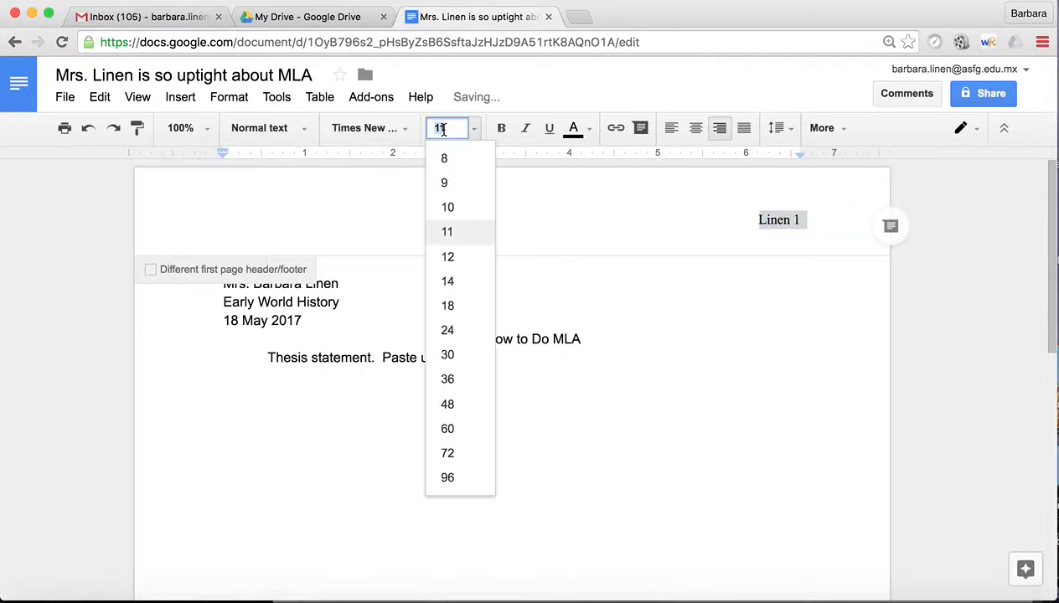
click(448, 257)
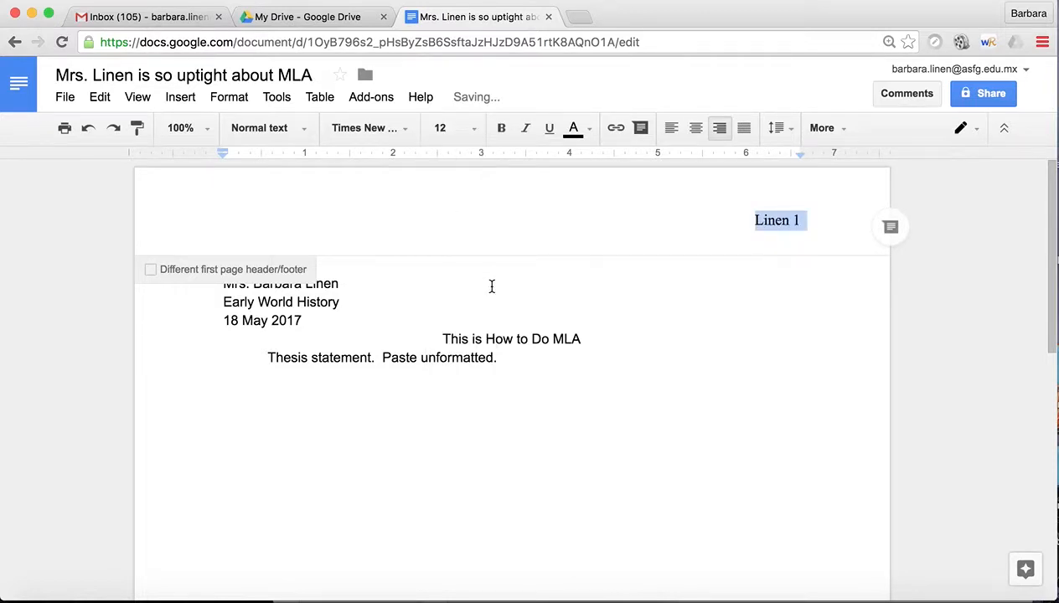
click(456, 304)
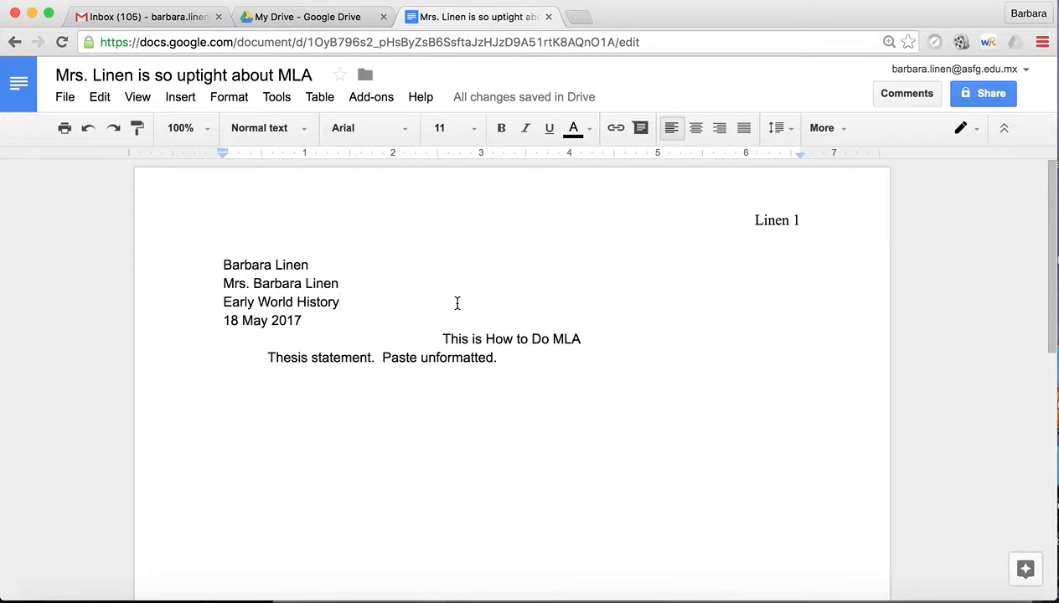
key(super+a)
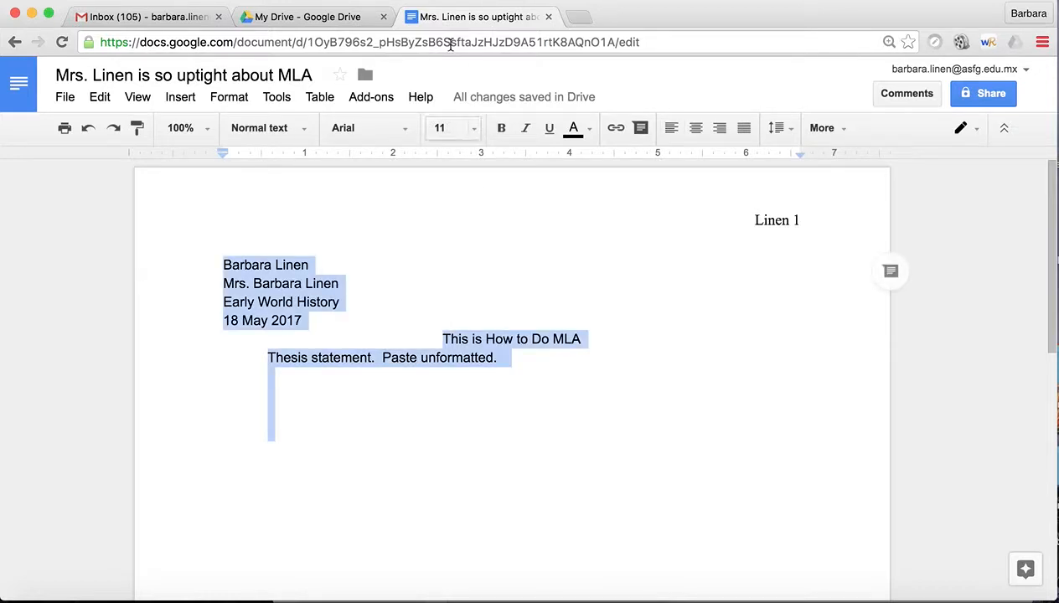
click(360, 127)
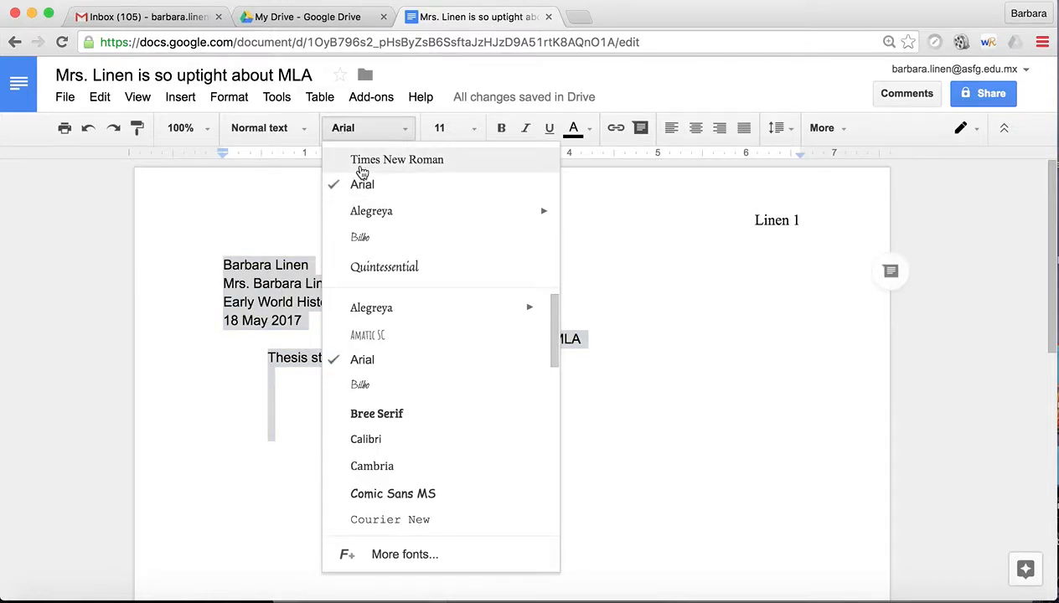
click(361, 159)
click(437, 130)
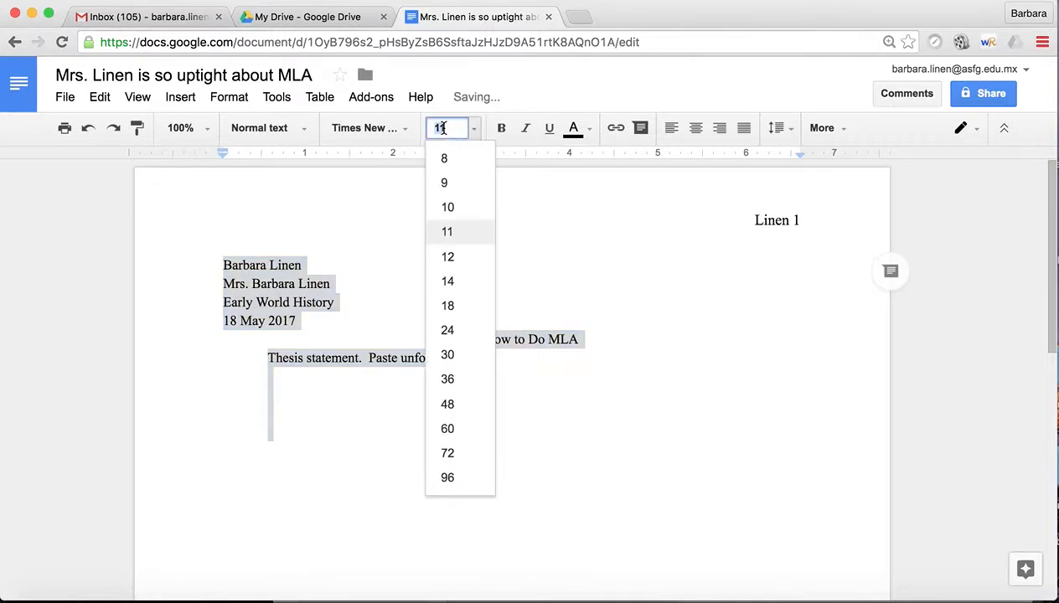
click(450, 256)
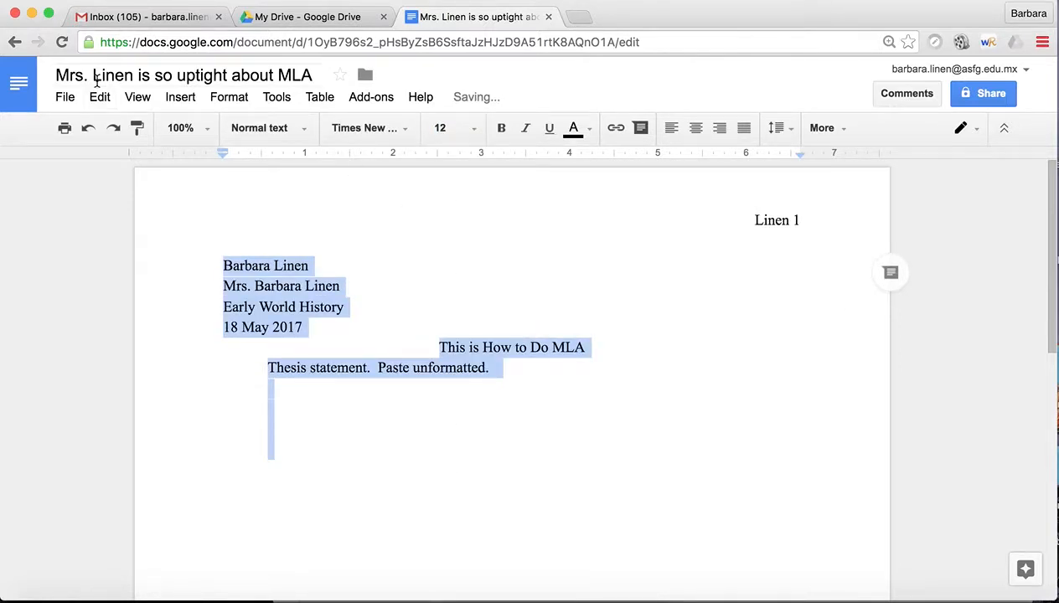
click(65, 97)
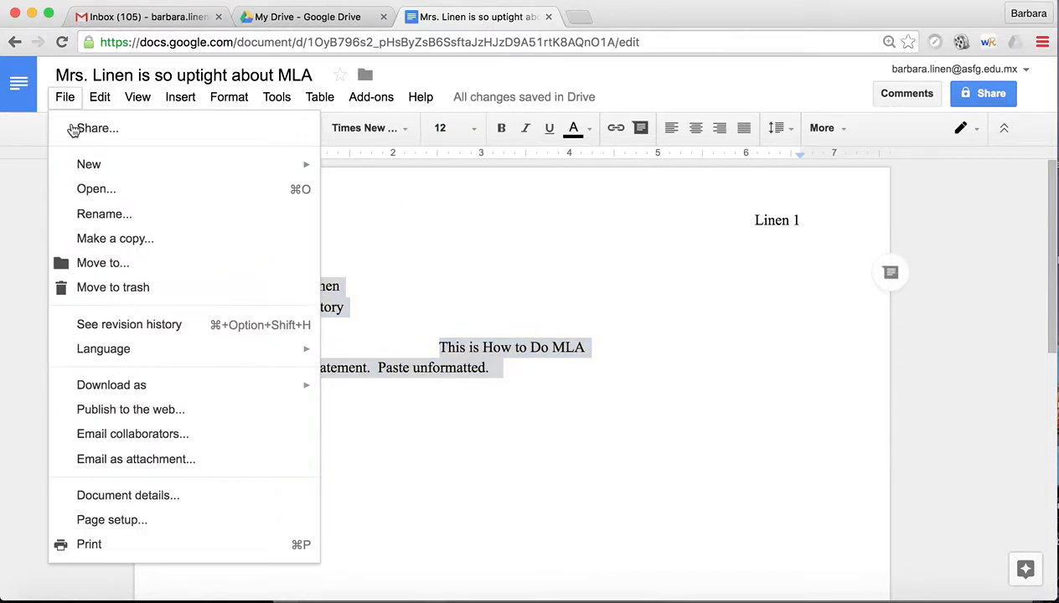
click(128, 520)
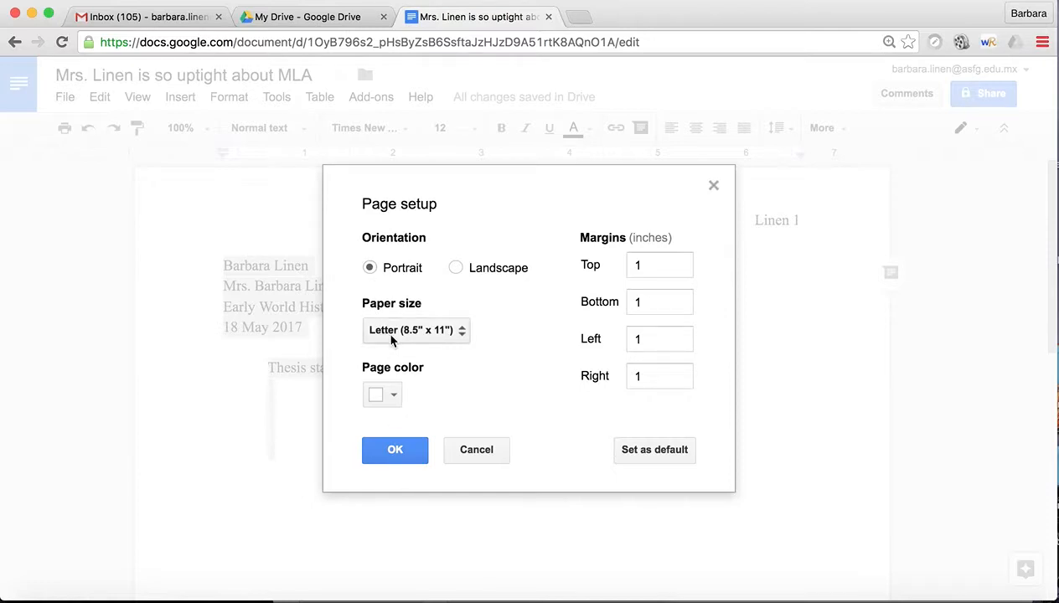
click(394, 450)
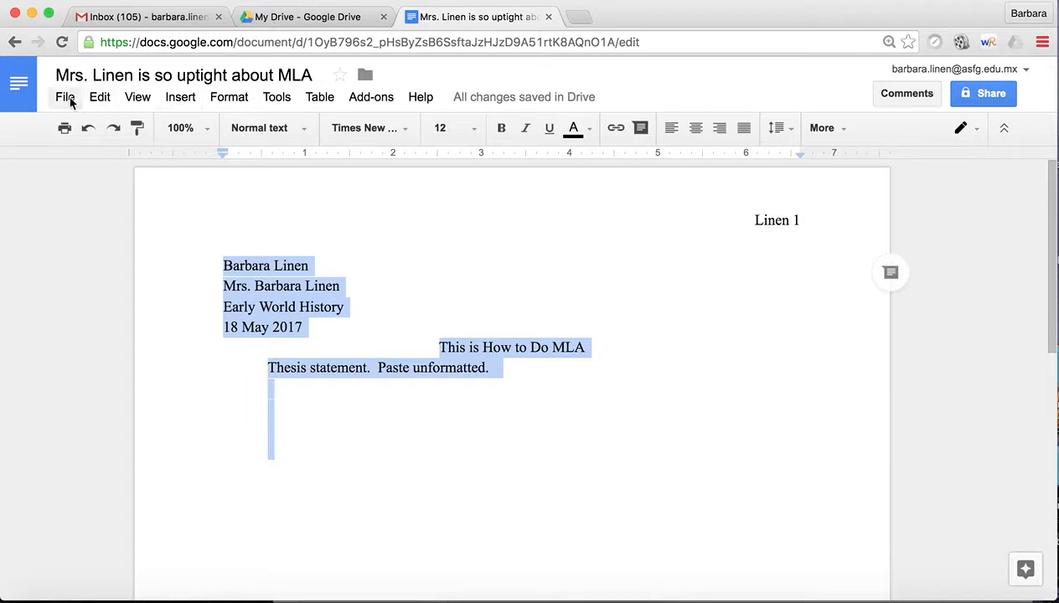
Step: Change the selected text's custom line spacing from 1.15 to 2
click(217, 101)
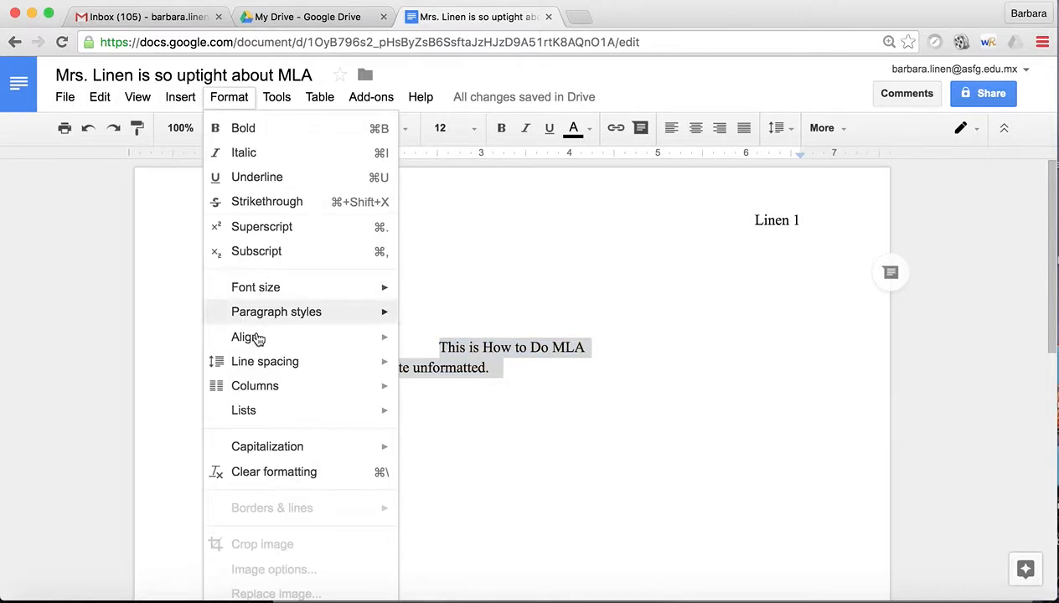
mouse_move(259, 364)
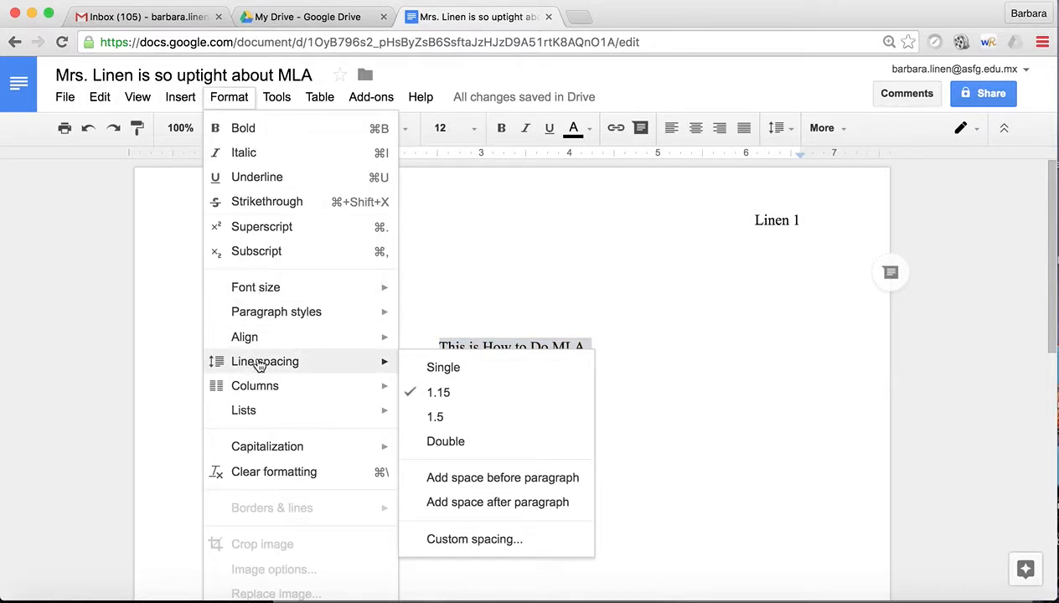
click(444, 538)
click(436, 307)
drag(436, 306, 378, 299)
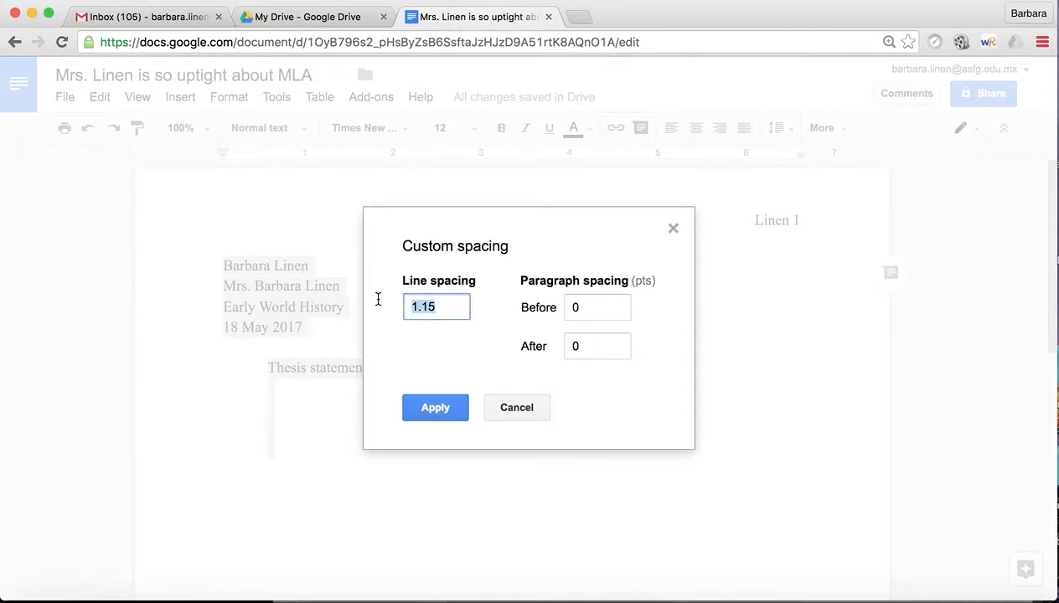
text(2)
click(420, 408)
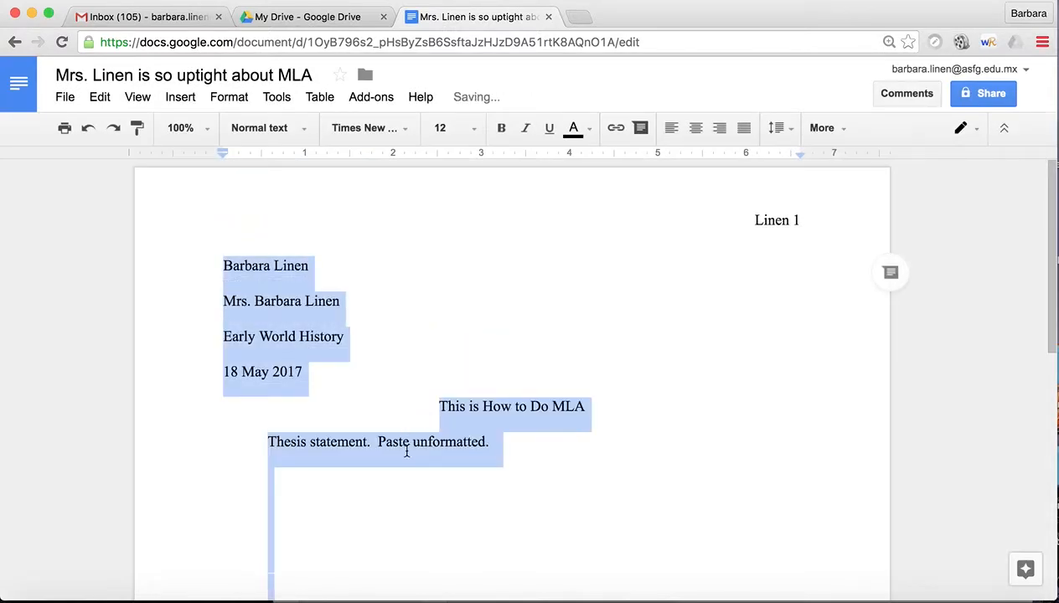
Step: Confirm Double is checked in the line-spacing menu and add a line after the thesis
click(407, 445)
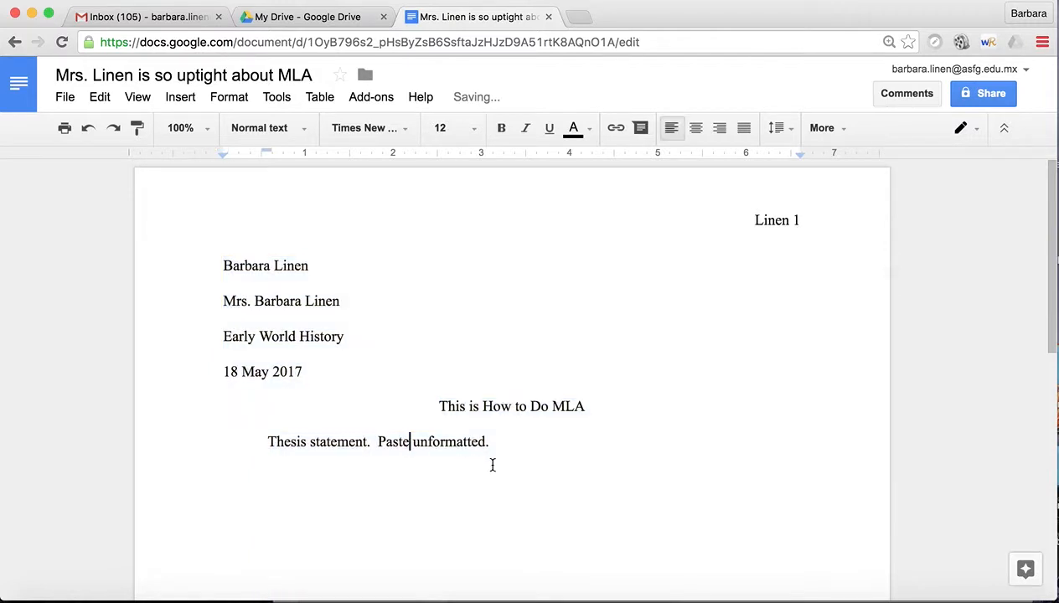
click(780, 131)
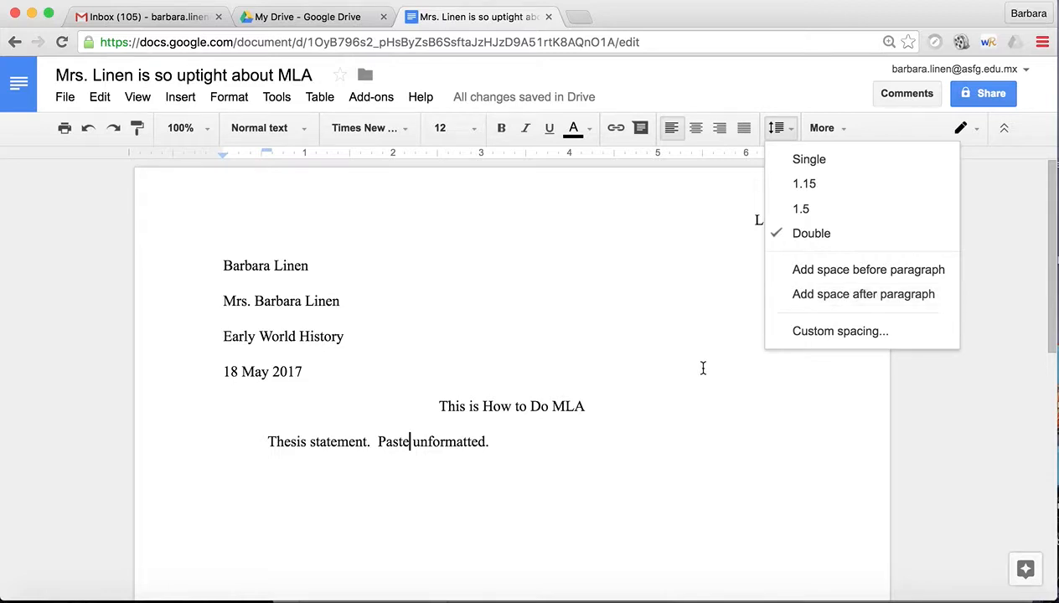
click(575, 449)
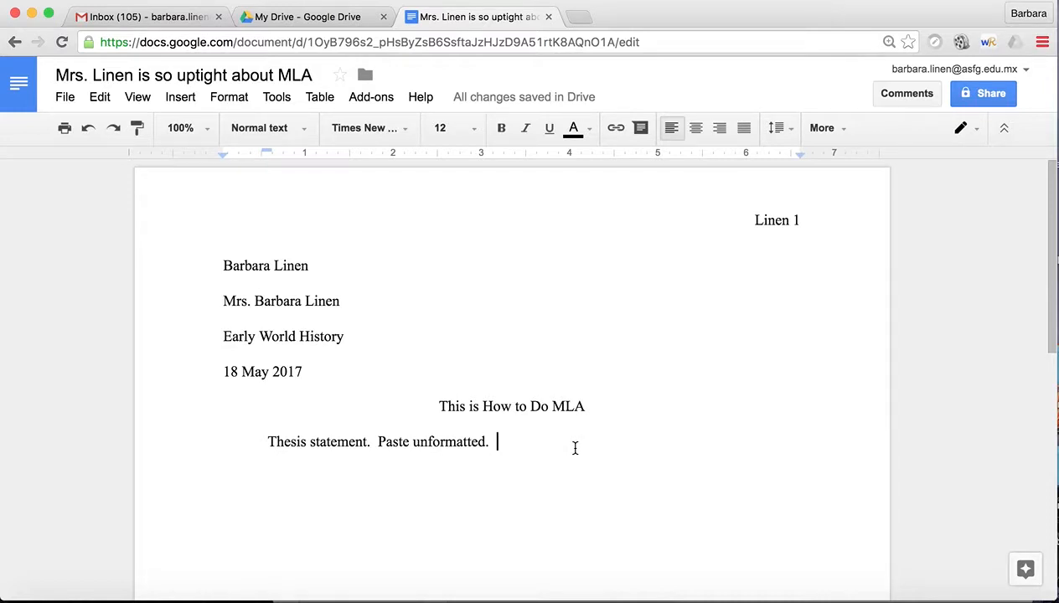
key(Return)
key(Return)
key(Return)
key(Return)
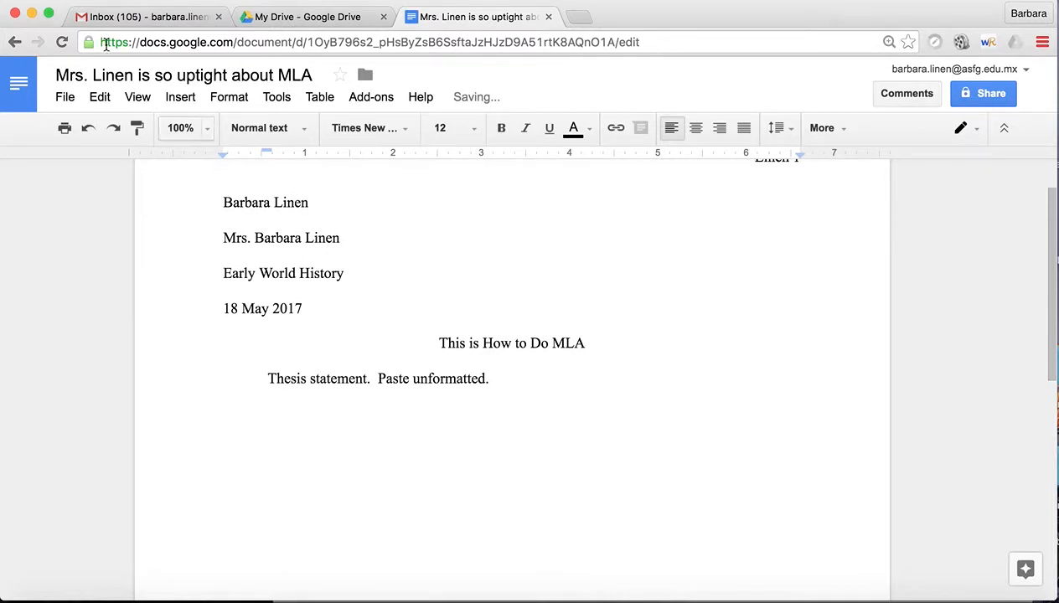
Step: Insert a page break and type a centered 'Works Cited' title on the new page
click(171, 98)
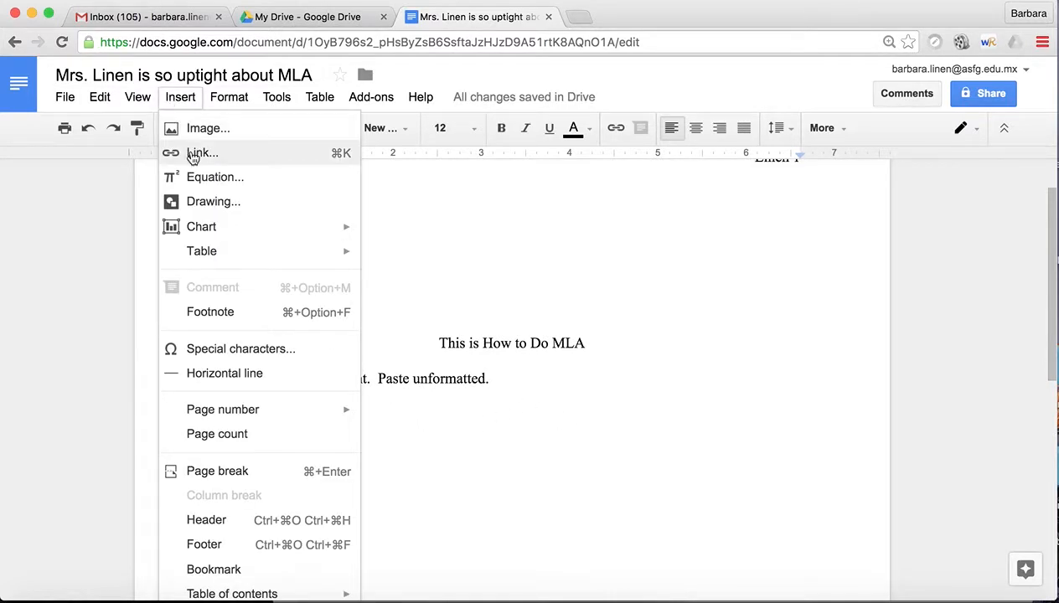
click(228, 476)
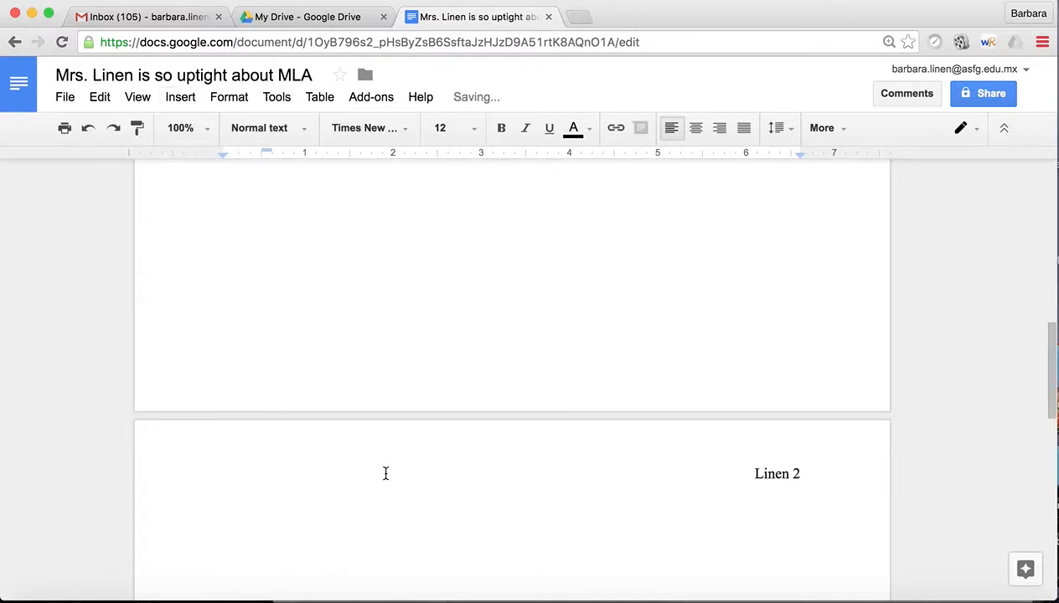
text(Works)
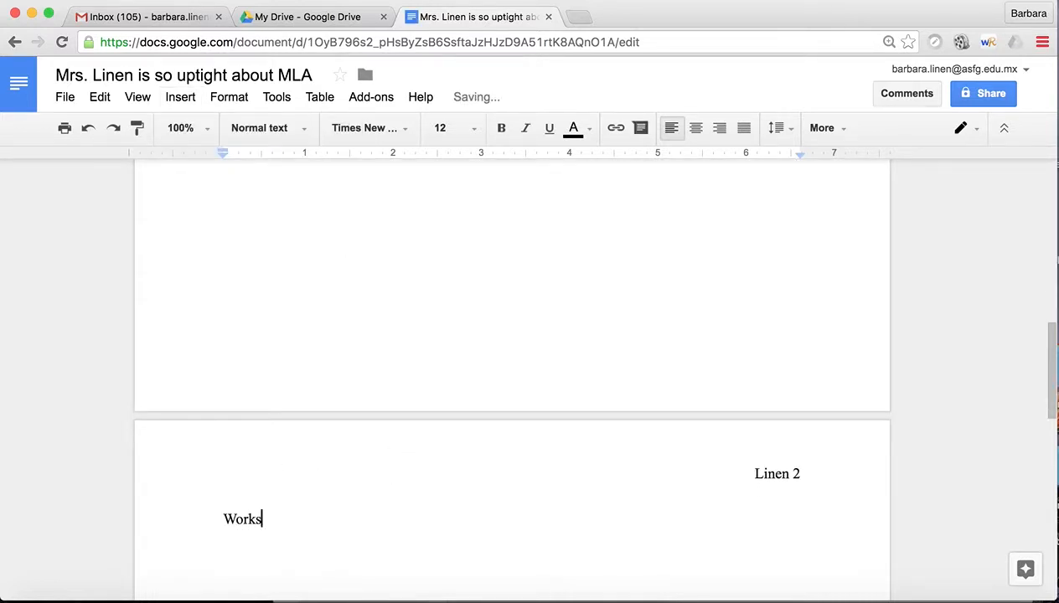
text( Cited)
click(696, 130)
key(Return)
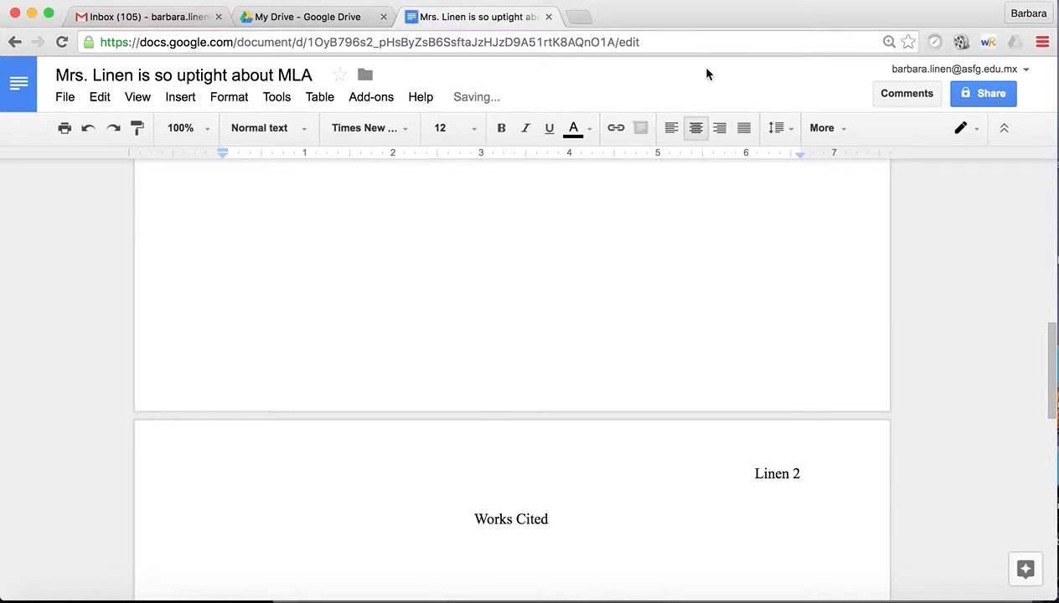
Step: Left-align the line below and give it a half-inch hanging indent for citations
click(670, 132)
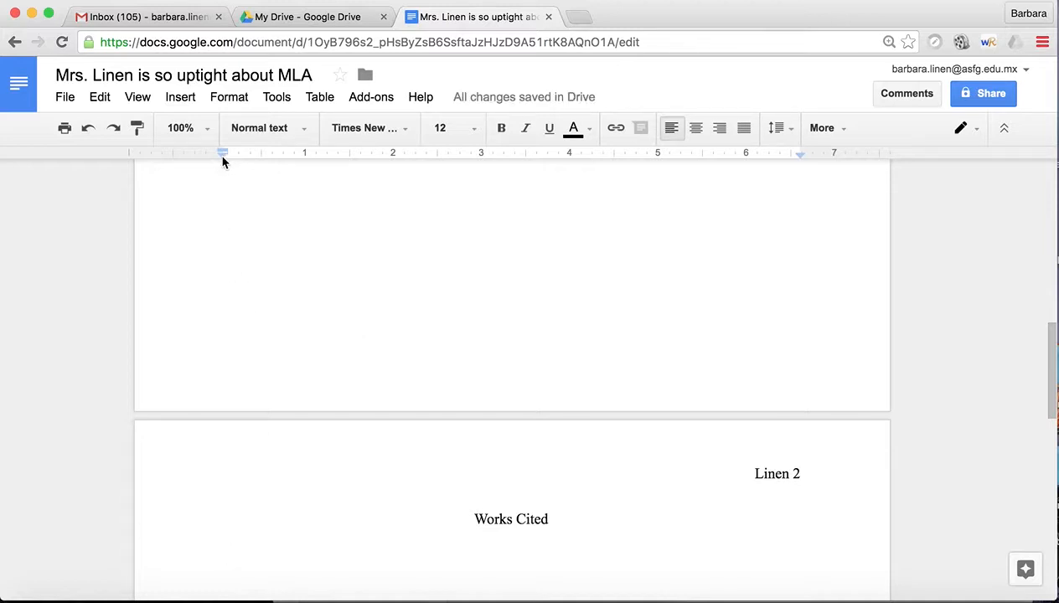
mouse_move(223, 154)
mouse_down()
mouse_move(268, 158)
mouse_move(218, 148)
mouse_up()
key(ctrl+z)
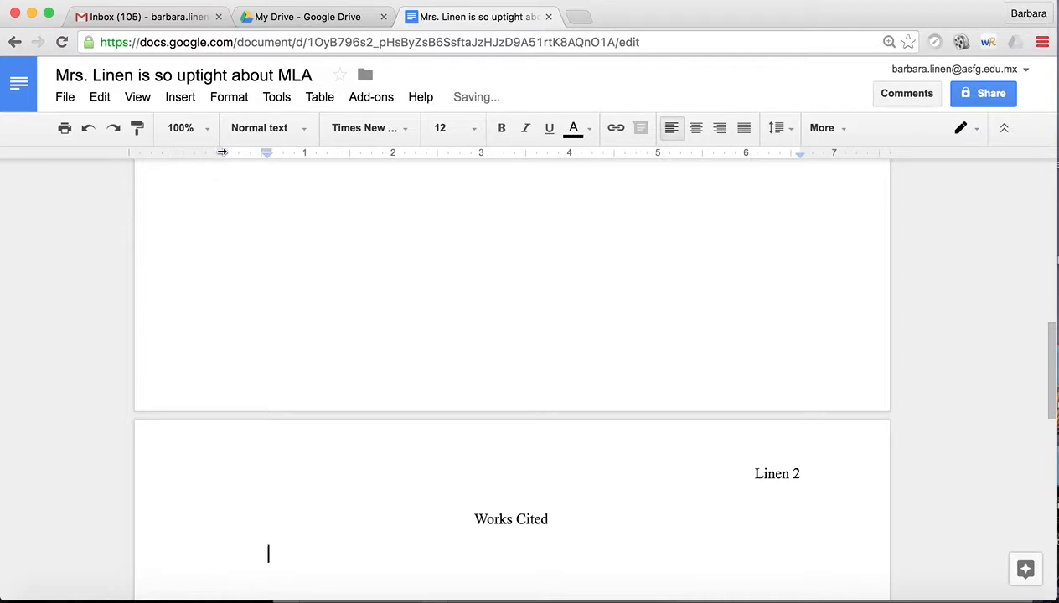
key(ctrl+y)
mouse_move(223, 161)
mouse_down()
mouse_move(267, 158)
mouse_move(223, 147)
mouse_up()
scroll(377, 387, down, 3)
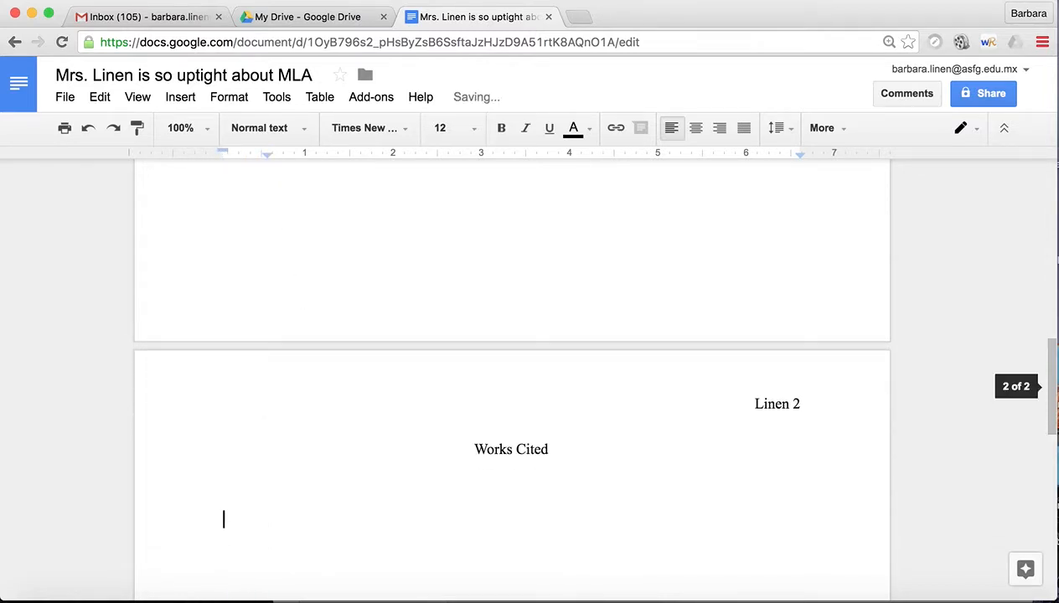
double_click(243, 424)
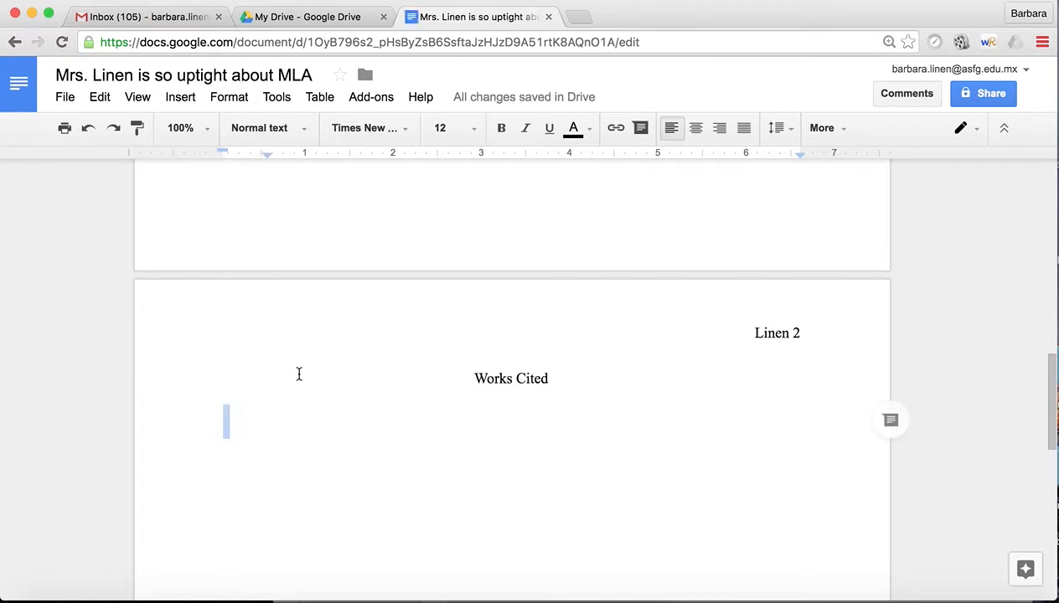
click(248, 490)
click(239, 441)
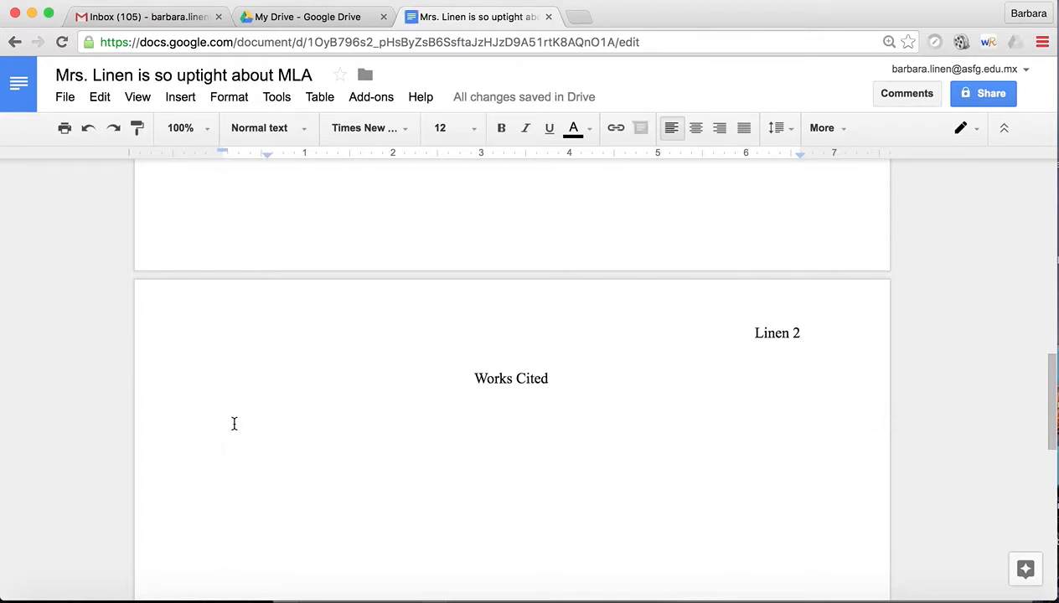
click(232, 417)
right_click(232, 417)
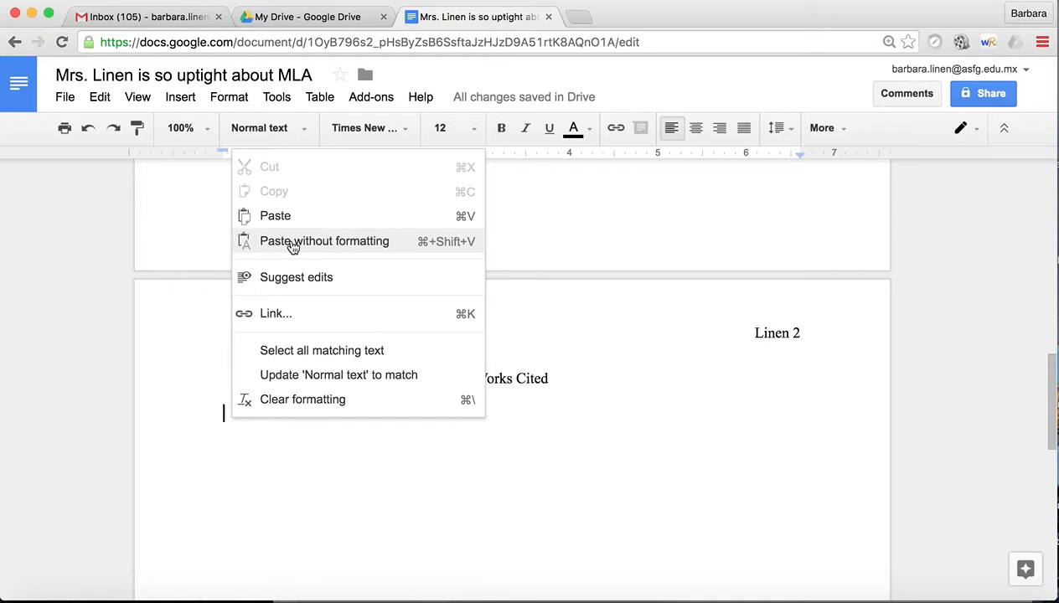
click(262, 488)
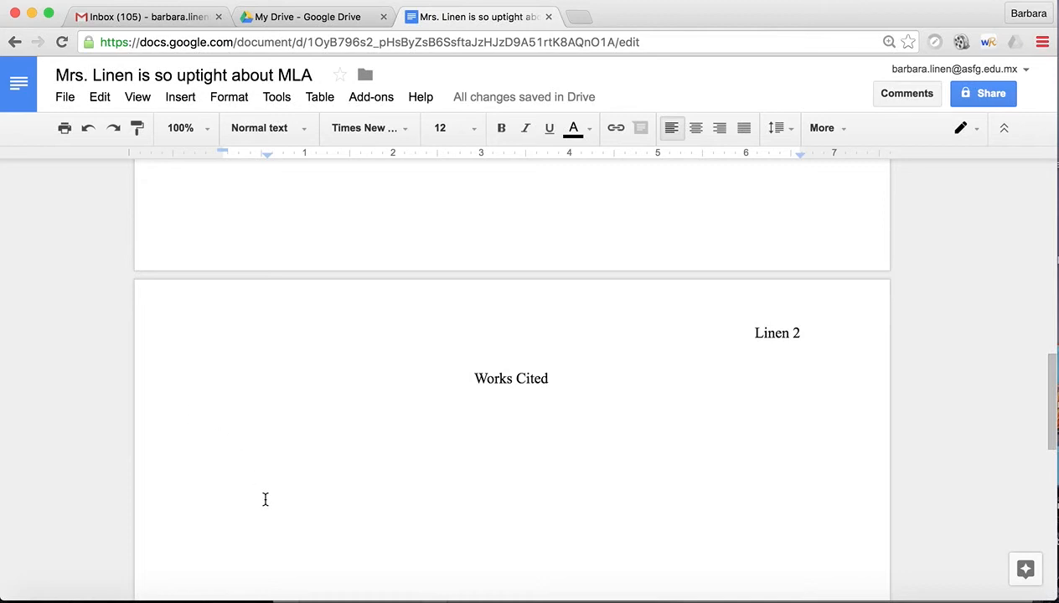
scroll(267, 498, up, 10)
scroll(267, 498, up, 3)
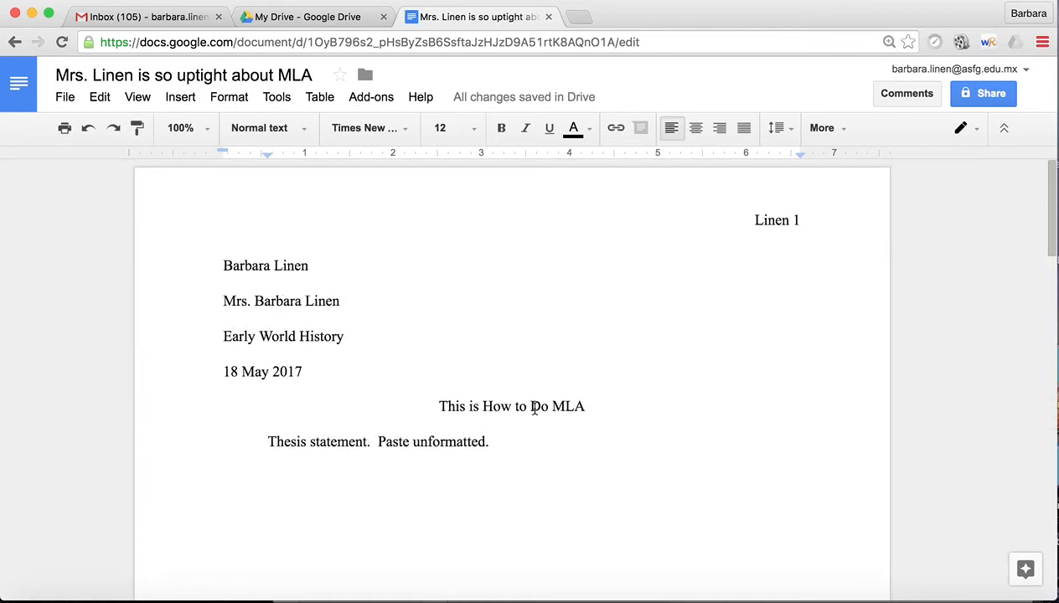
click(267, 443)
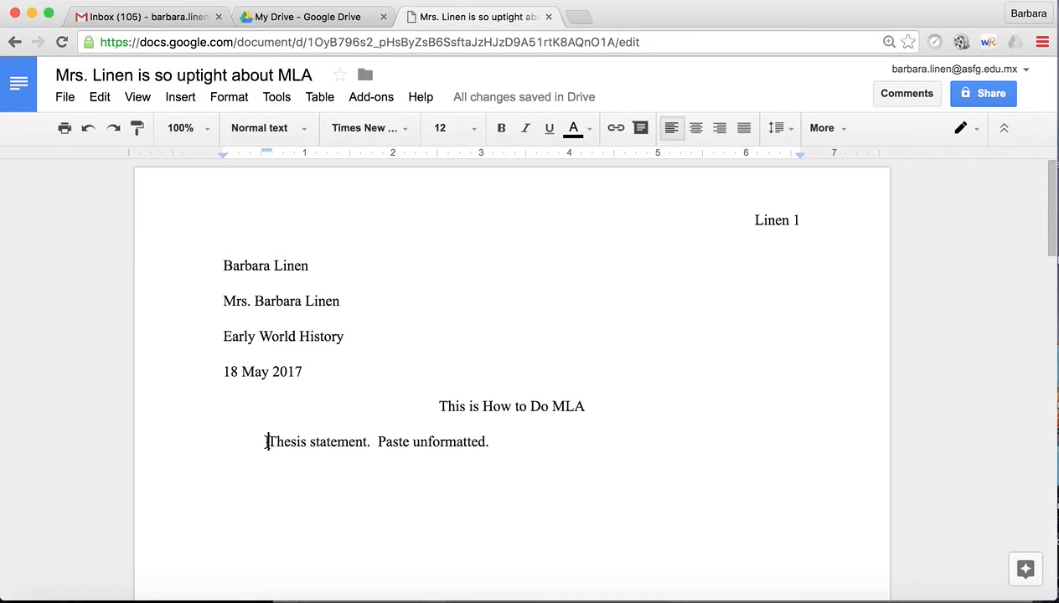